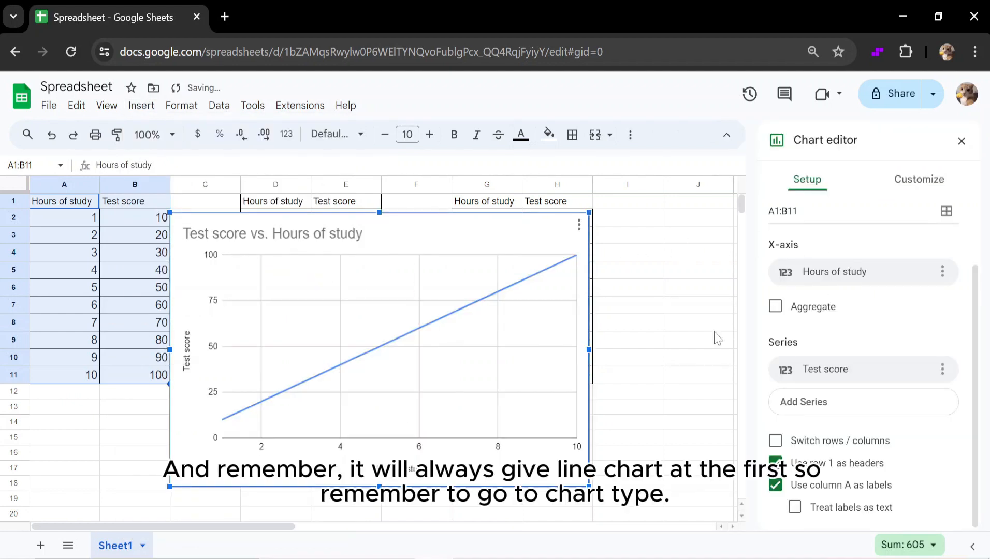
Change the first table's Test score vs. Hours of study chart from a line chart to a scatter chart
scroll(873, 394, "up", 2)
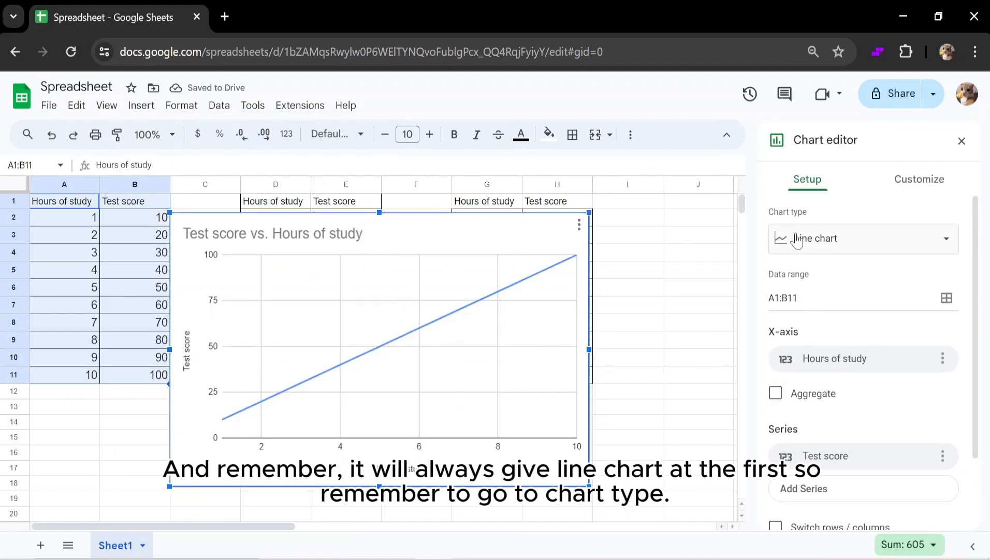
left_click(809, 254)
scroll(821, 373, "down", 8)
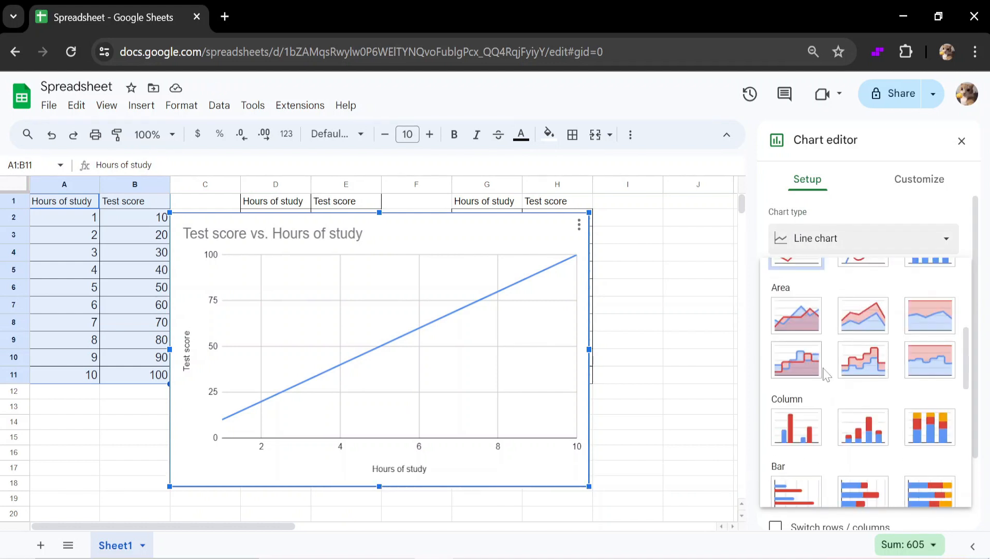
scroll(817, 416, "up", 2)
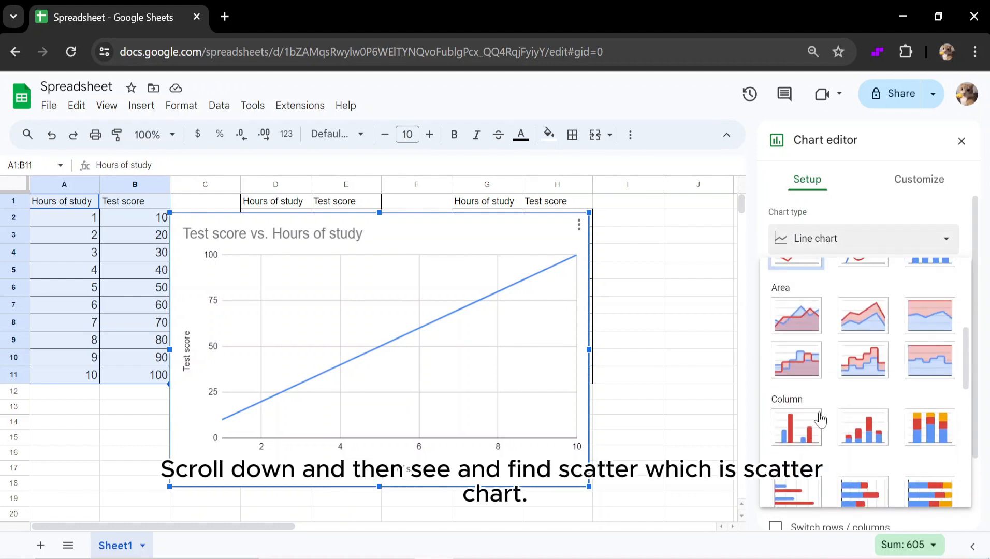
scroll(821, 418, "down", 5)
scroll(821, 417, "down", 2)
left_click(796, 310)
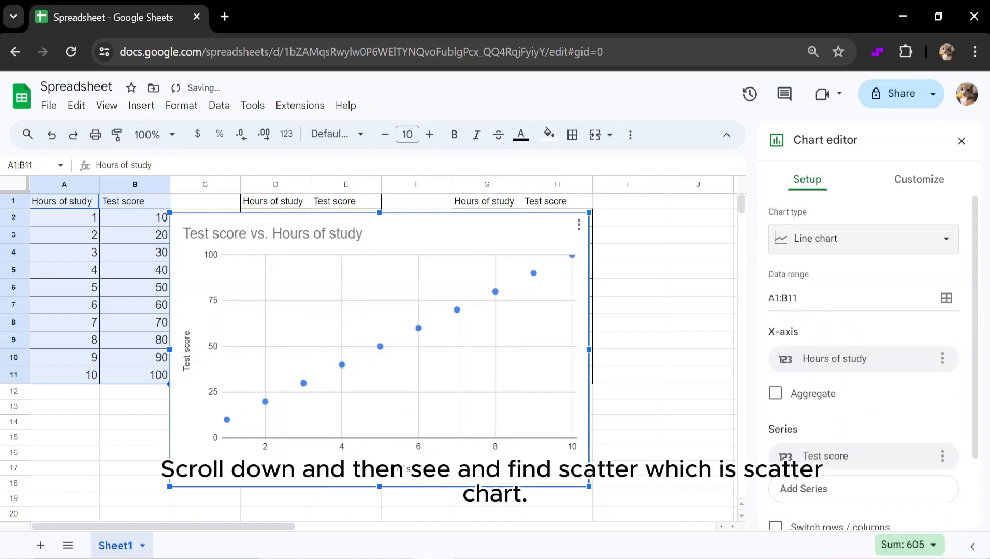
scroll(605, 354, "down", 5)
scroll(608, 352, "up", 5)
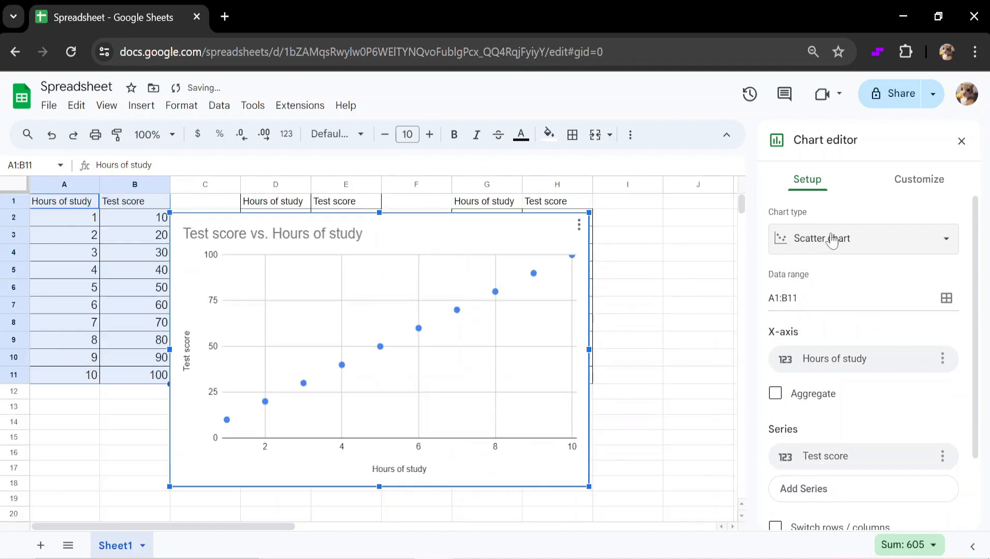
Add a trendline showing R² to the Test score series, and move the chart away from the first table
left_click(894, 186)
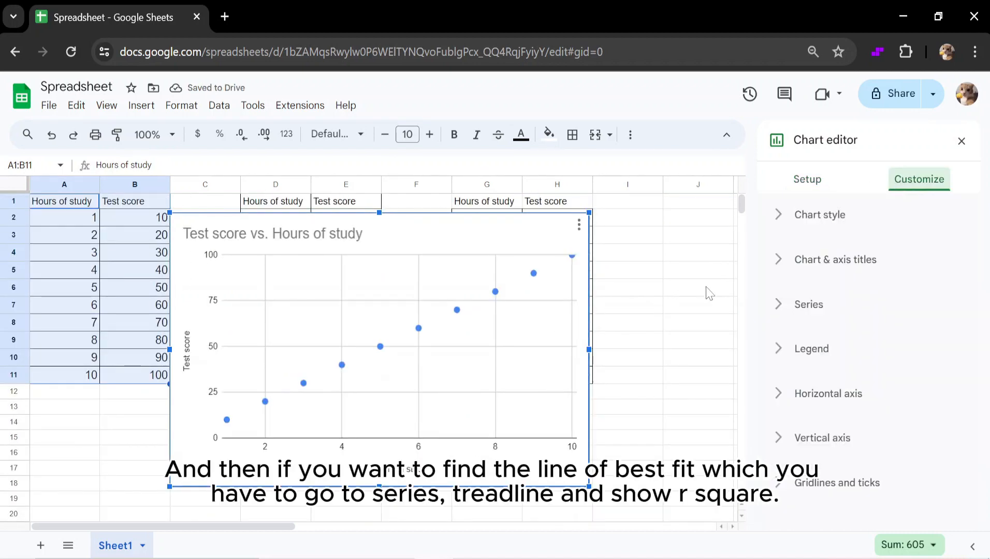
left_click(810, 307)
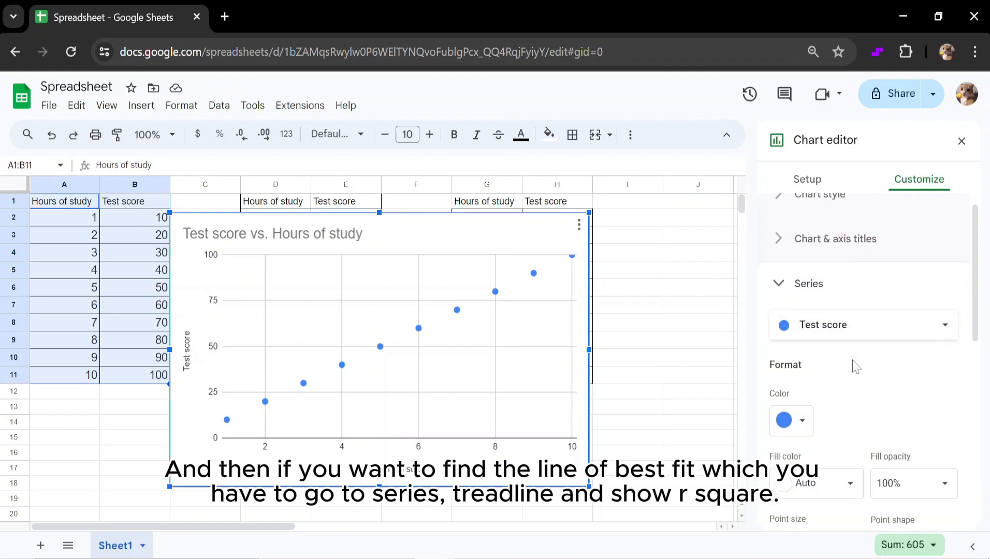
scroll(855, 366, "down", 8)
left_click(797, 361)
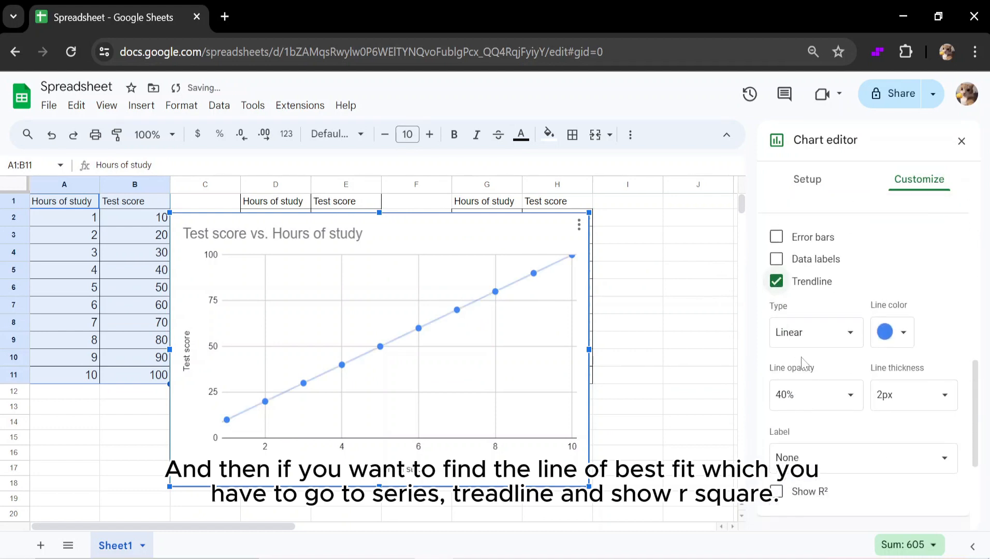
scroll(797, 383, "down", 3)
left_click(772, 331)
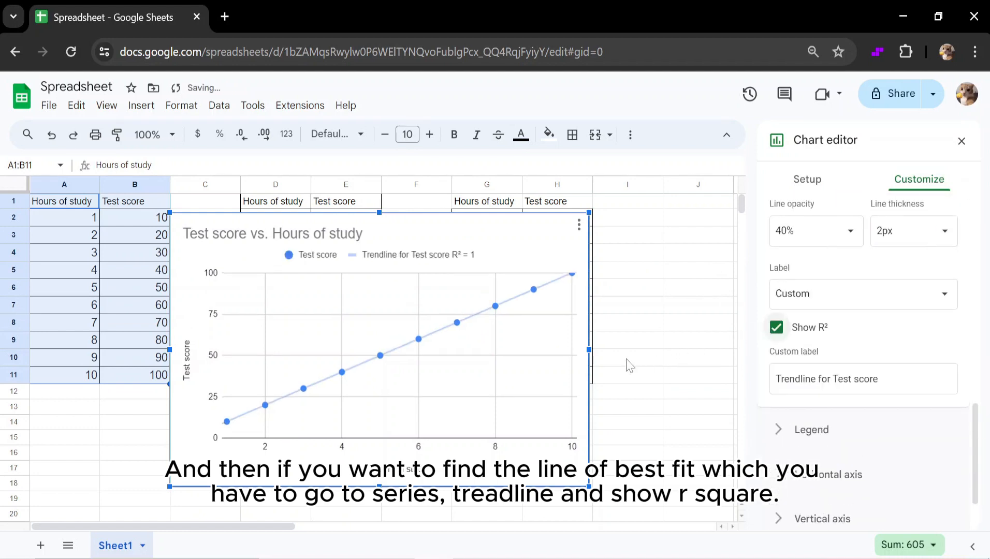
left_click_drag(504, 266, 570, 290)
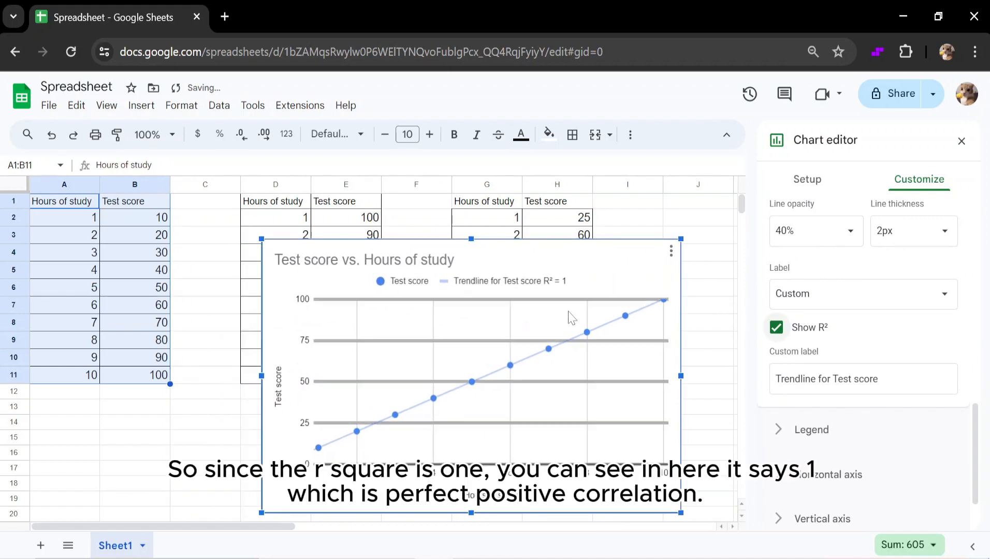
Compare the chart with the correlation examples image, and examine the hours of study and test score pairs in A2:B11
scroll(599, 398, "down", 8)
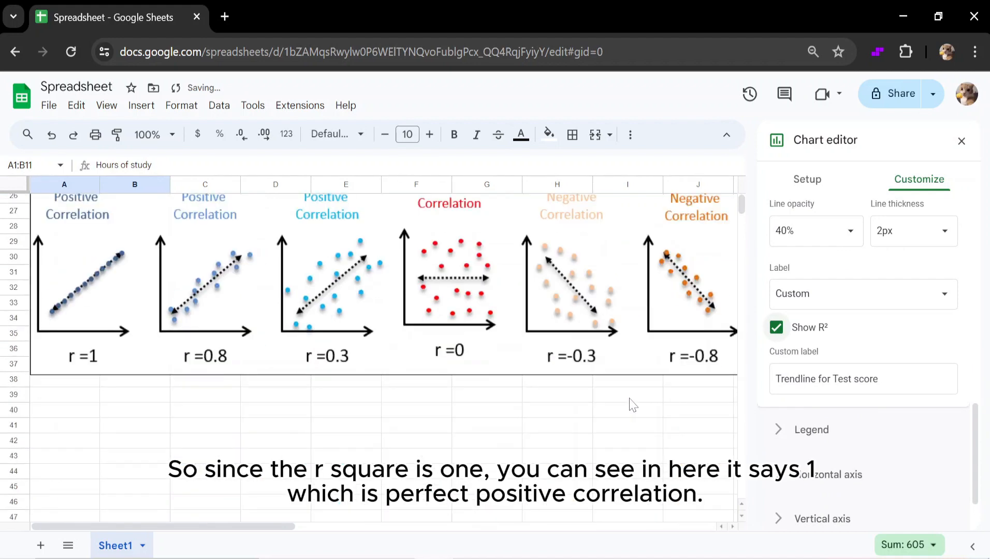
left_click(193, 395)
scroll(78, 388, "up", 2)
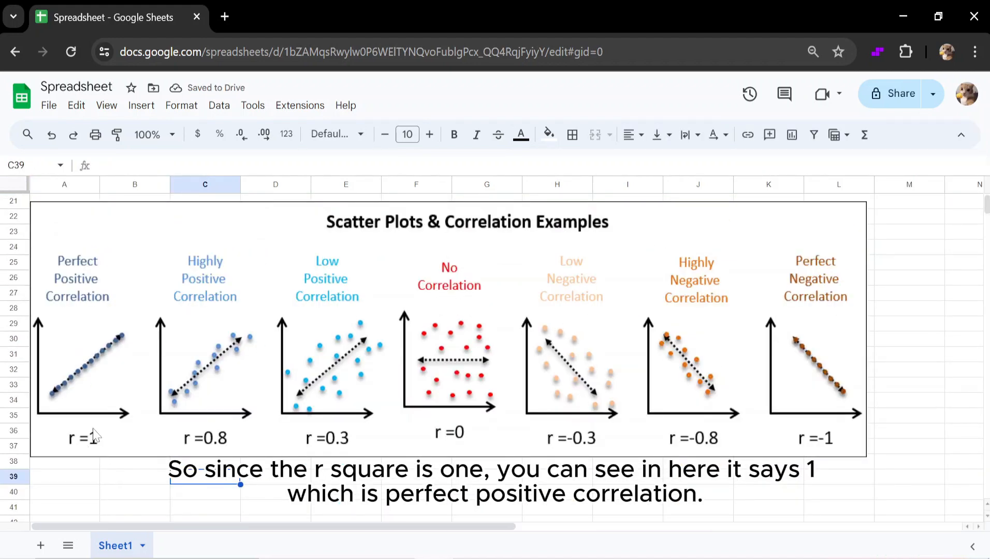
scroll(177, 327, "up", 7)
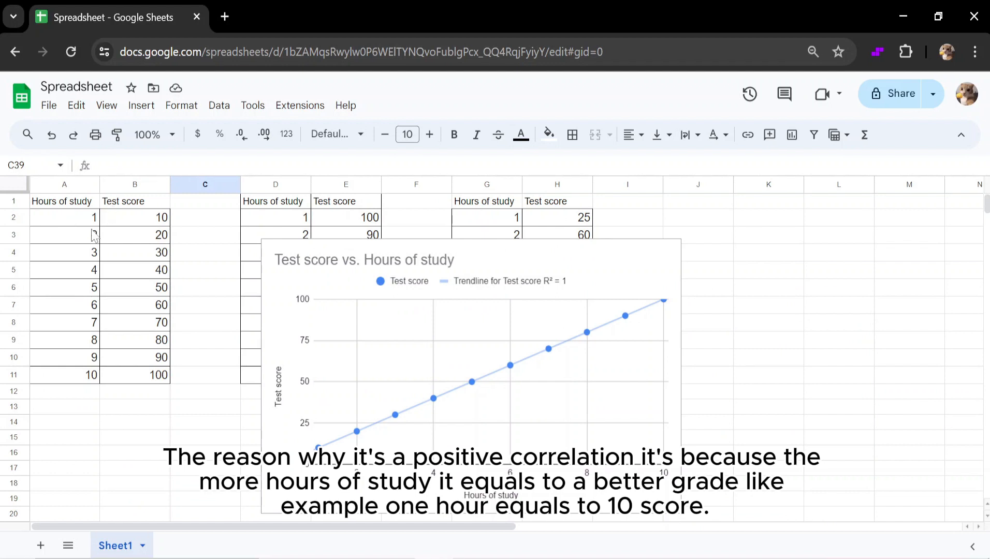
left_click_drag(93, 222, 128, 234)
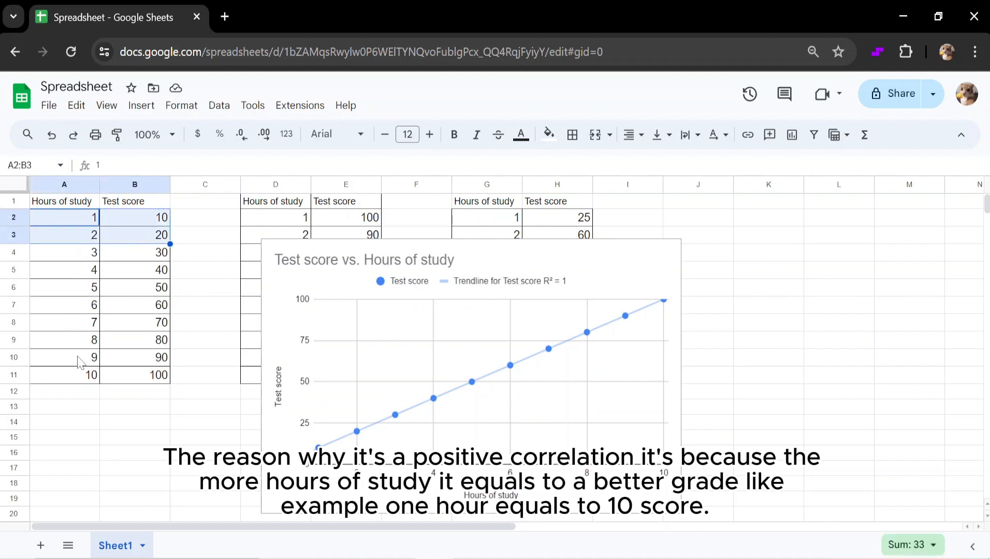
left_click_drag(78, 375, 127, 379)
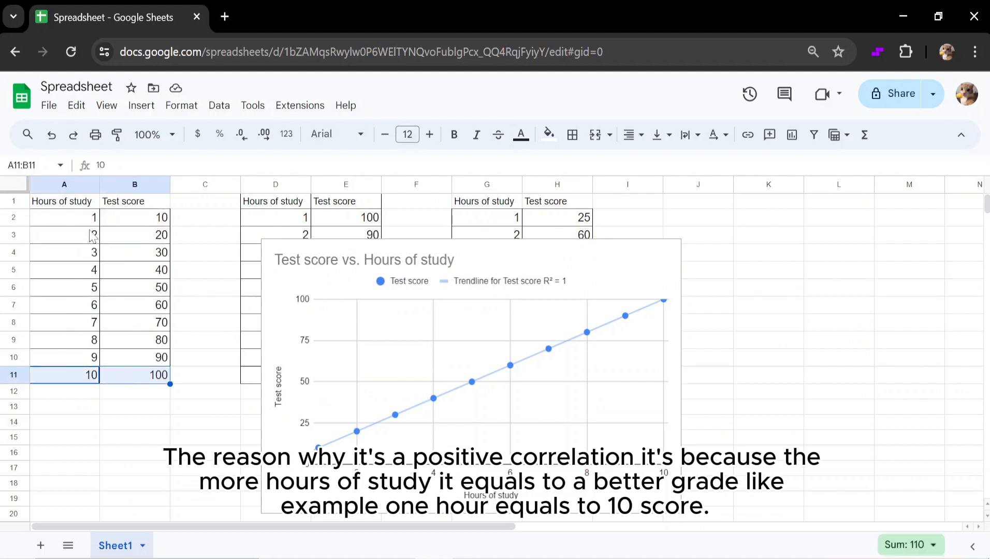
left_click_drag(91, 221, 126, 222)
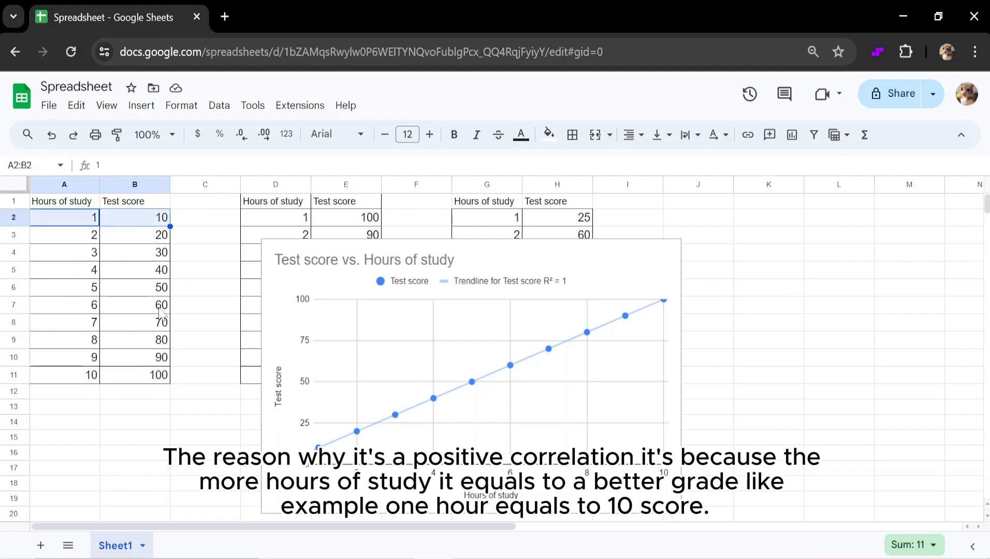
left_click_drag(67, 236, 140, 261)
left_click_drag(80, 272, 147, 361)
left_click(224, 377)
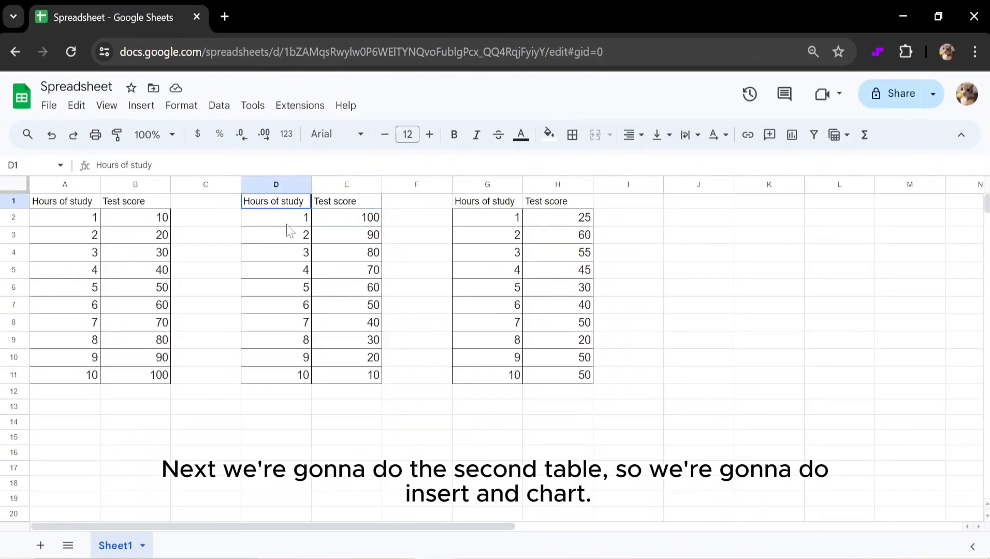
Insert a chart from the second table's data in D1:E11
left_click_drag(275, 202, 356, 380)
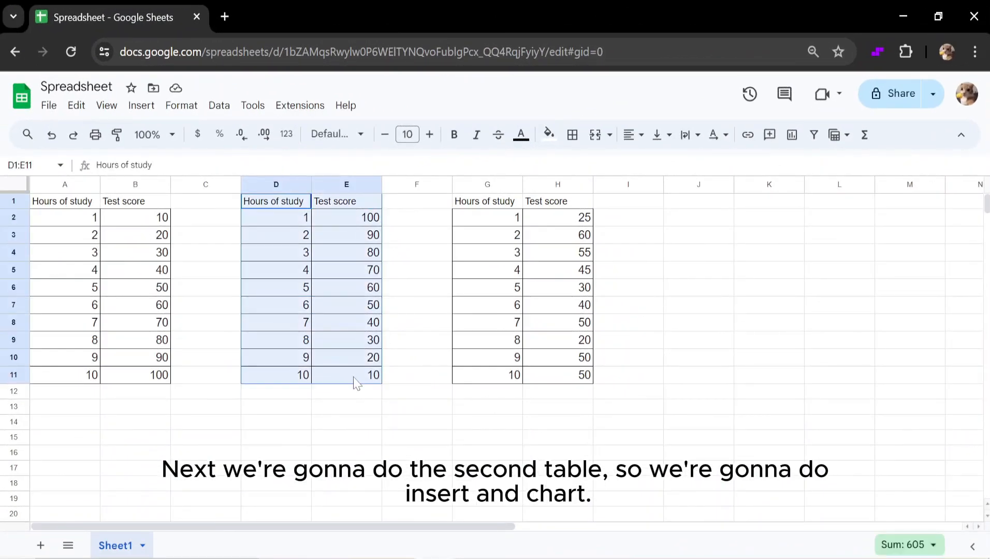
left_click(142, 106)
left_click(185, 260)
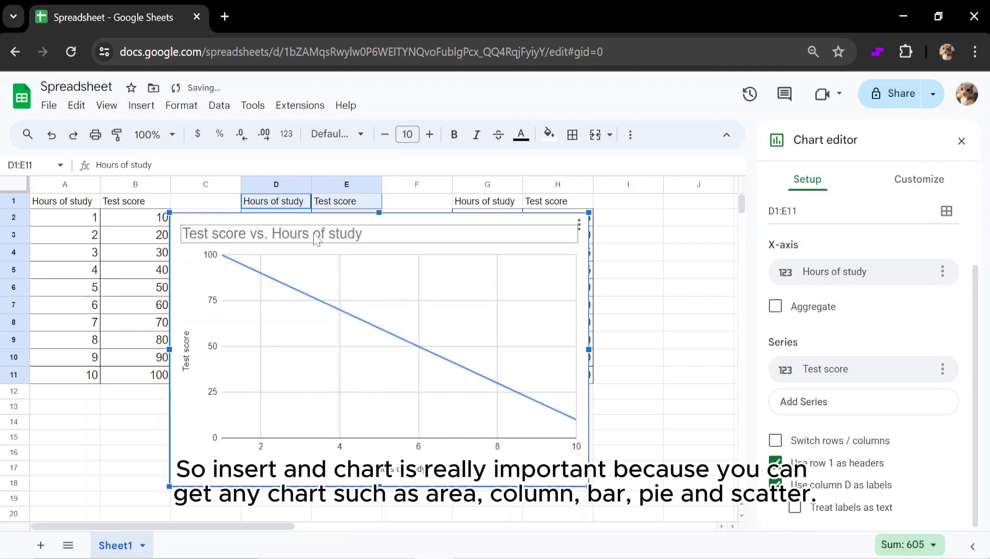
Look through the chart types available for the new chart, from area and column to pie and scatter
scroll(885, 310, "up", 2)
left_click(868, 243)
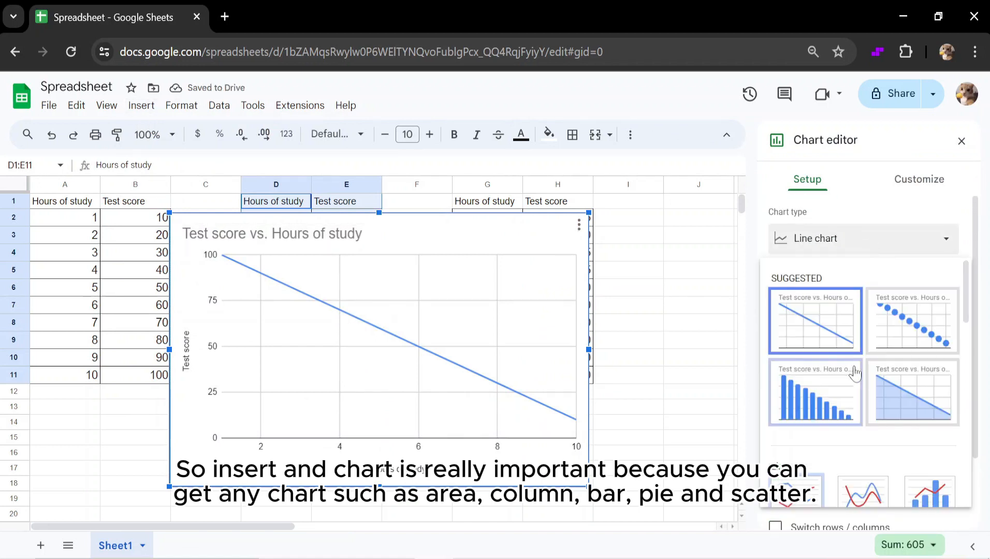
scroll(855, 373, "down", 5)
scroll(815, 338, "up", 2)
scroll(831, 369, "down", 2)
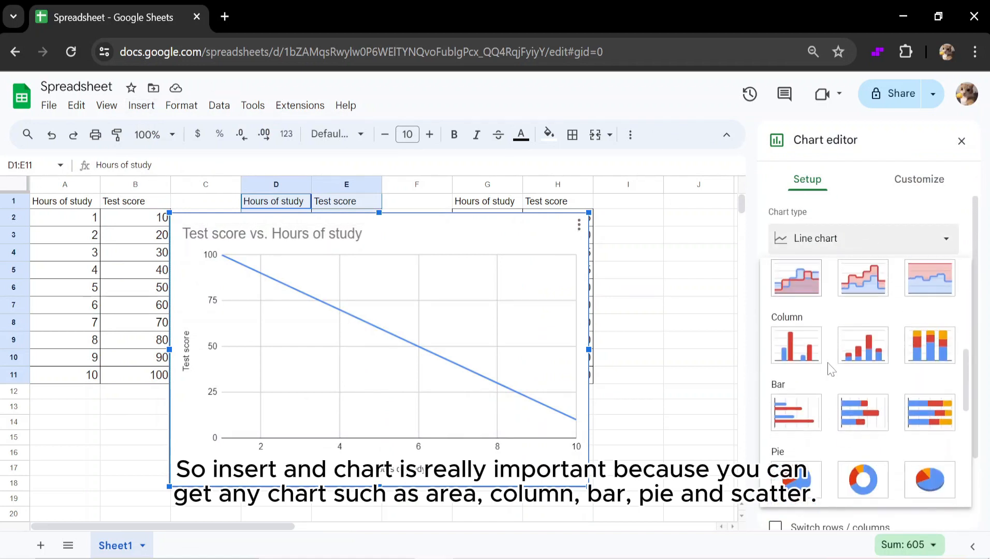
scroll(832, 445, "down", 3)
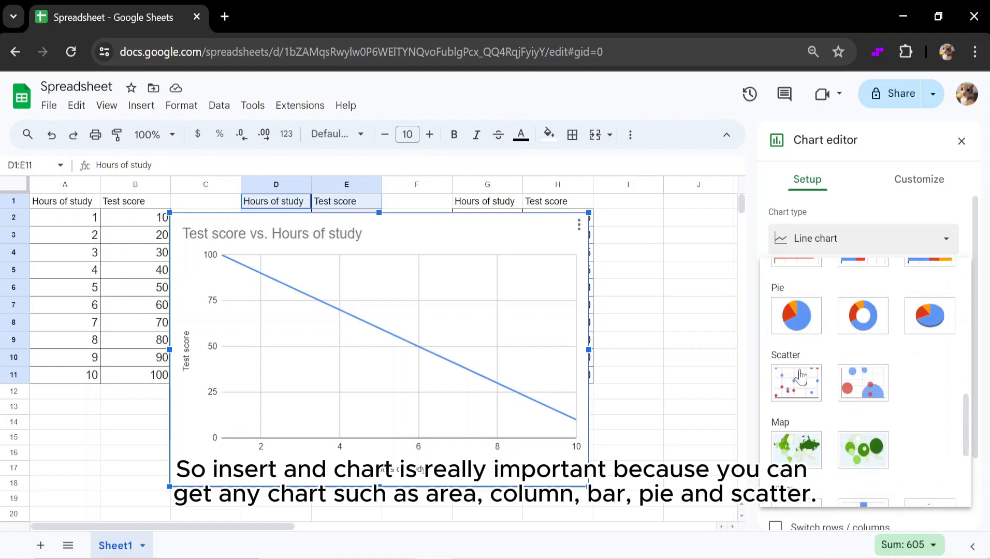
left_click(364, 232)
Move the new chart clear of the second table and select the table's full range D1:E11
left_click_drag(364, 232, 627, 359)
left_click_drag(254, 206, 380, 374)
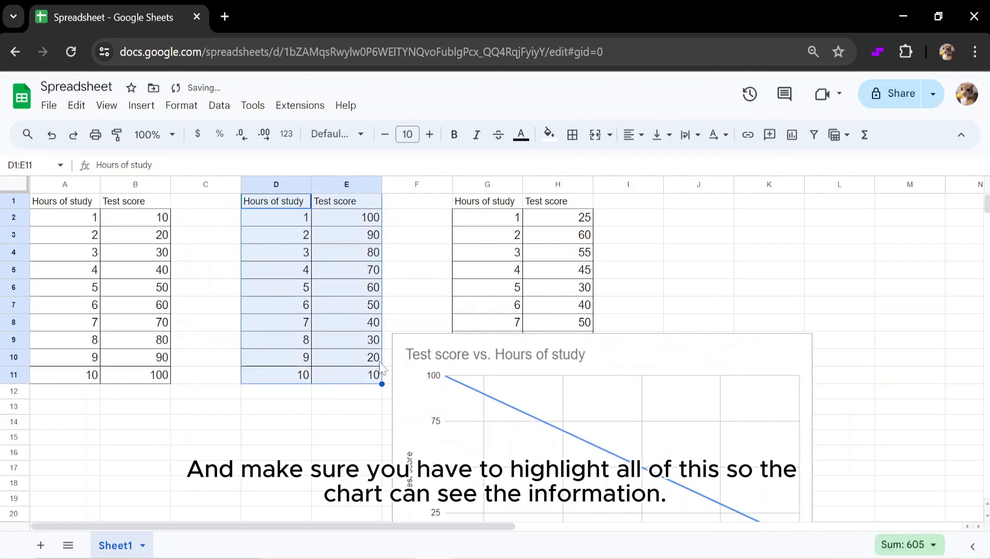
scroll(380, 375, "down", 2)
Add a trendline showing R² to the second chart's Test score series and close the chart editor
left_click(465, 360)
right_click(520, 309)
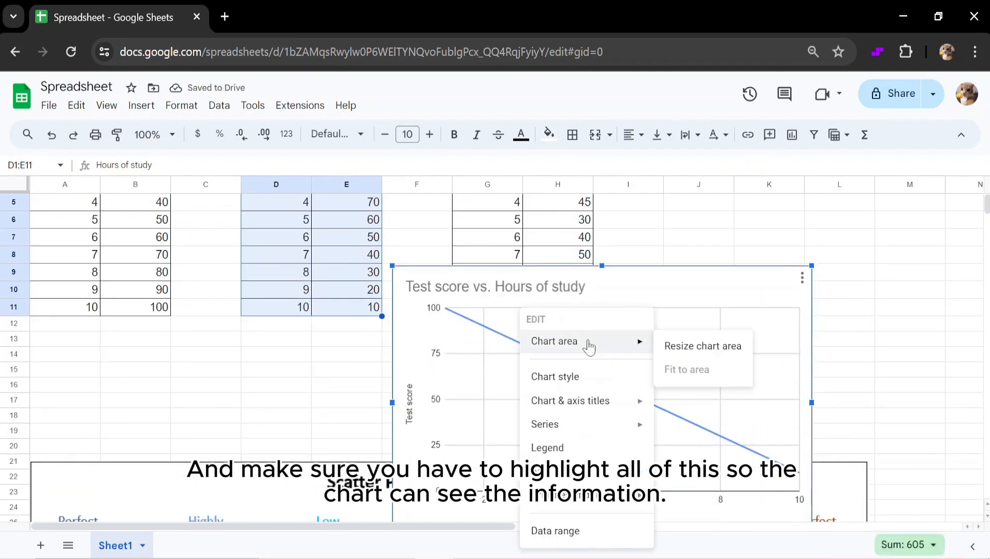
left_click(575, 380)
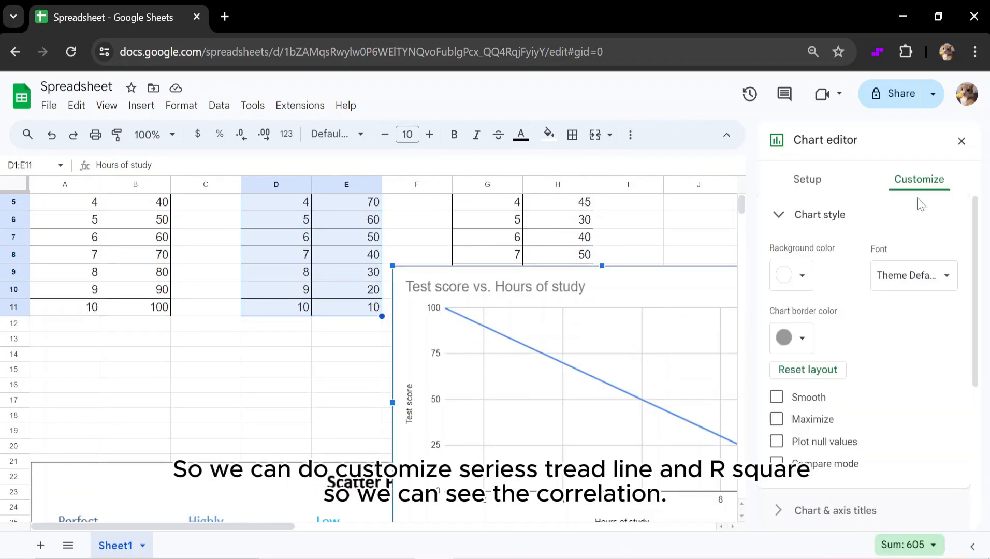
scroll(839, 312, "down", 3)
left_click(852, 388)
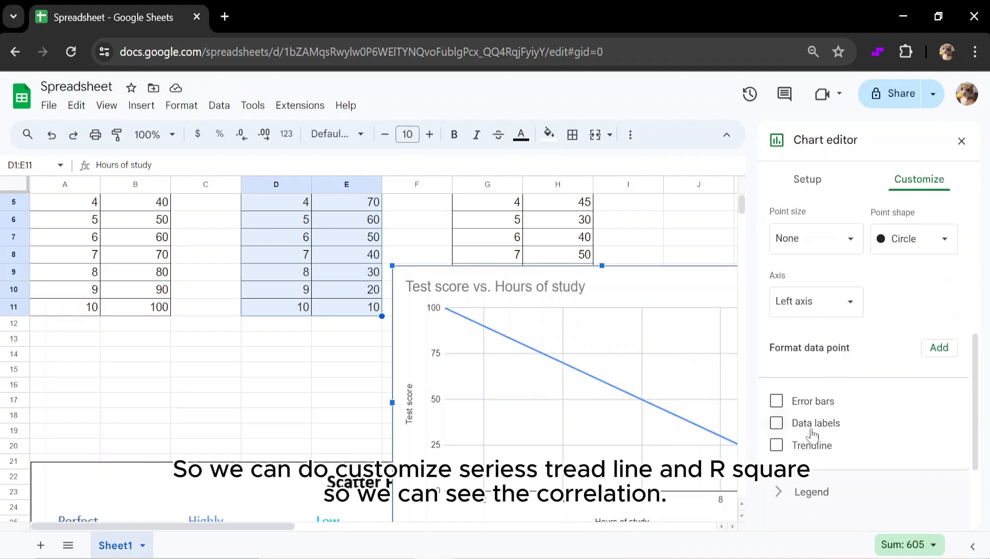
left_click(776, 444)
scroll(776, 445, "down", 3)
scroll(779, 414, "down", 2)
left_click(776, 409)
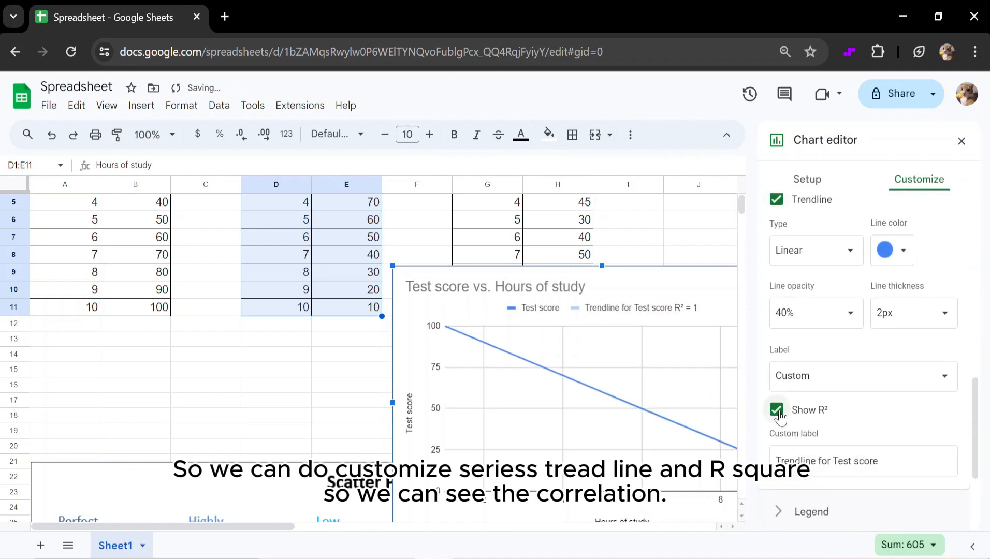
left_click(961, 140)
Check the second chart against the correlation examples and change its type to scatter chart
scroll(590, 274, "down", 5)
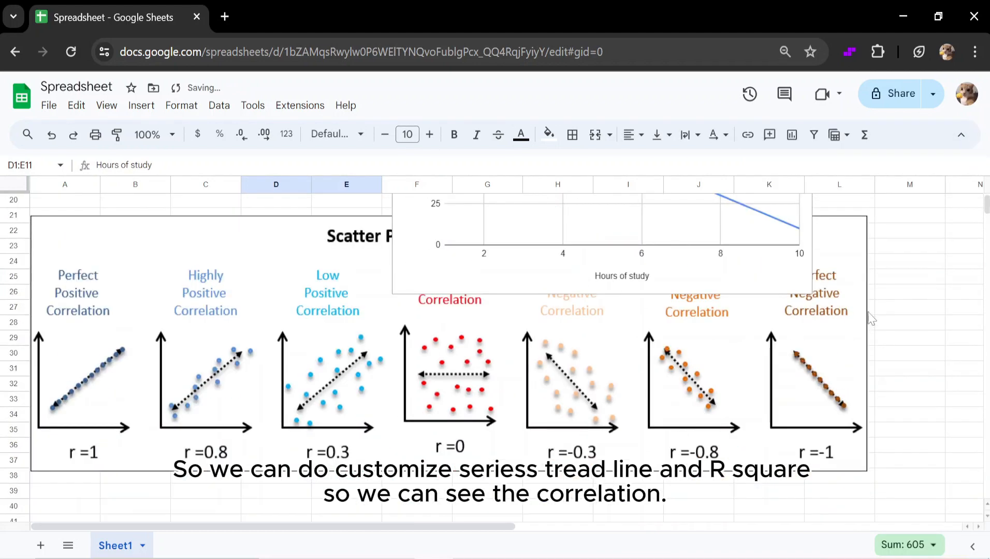
scroll(779, 302, "up", 3)
scroll(476, 272, "up", 2)
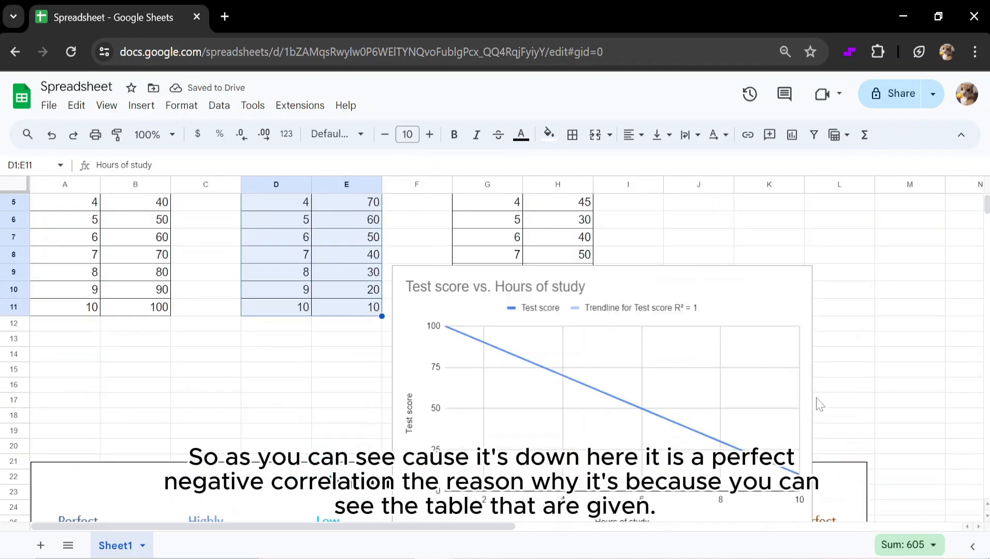
left_click(655, 379)
left_click(802, 279)
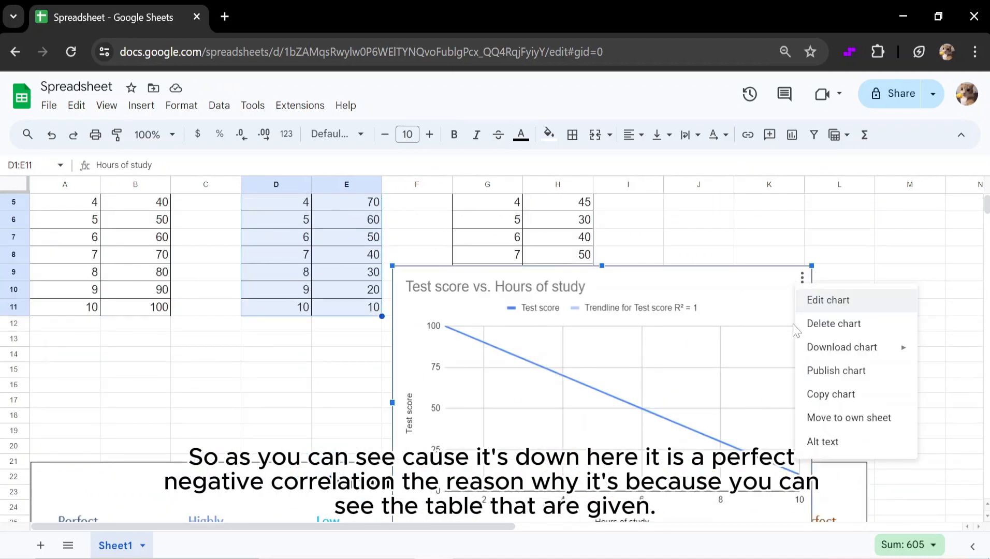
left_click(843, 299)
scroll(841, 294, "up", 3)
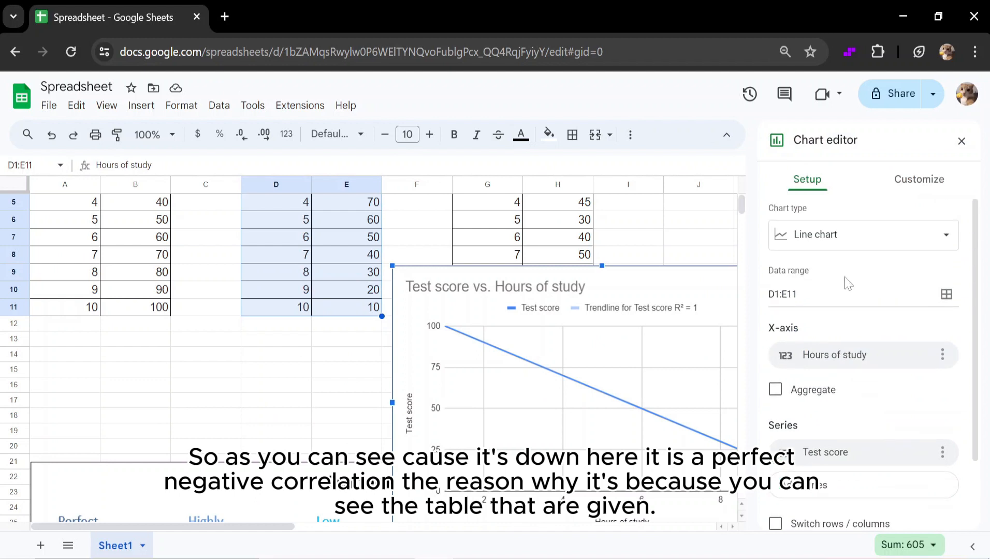
left_click(849, 236)
scroll(823, 373, "down", 5)
left_click(796, 383)
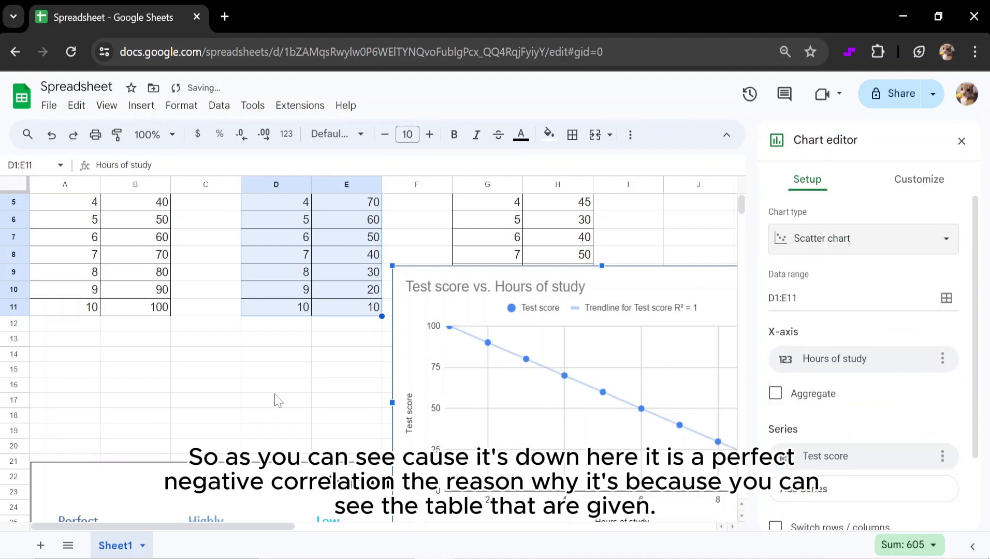
Review the second table's values and move its scatter chart up, clear of the correlation examples image
left_click(276, 389)
scroll(289, 362, "up", 3)
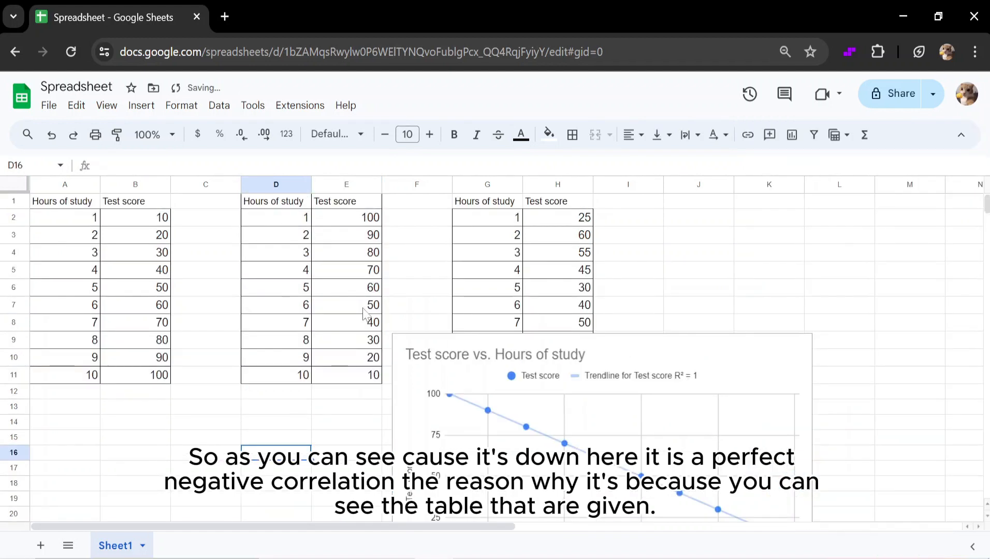
left_click(302, 216)
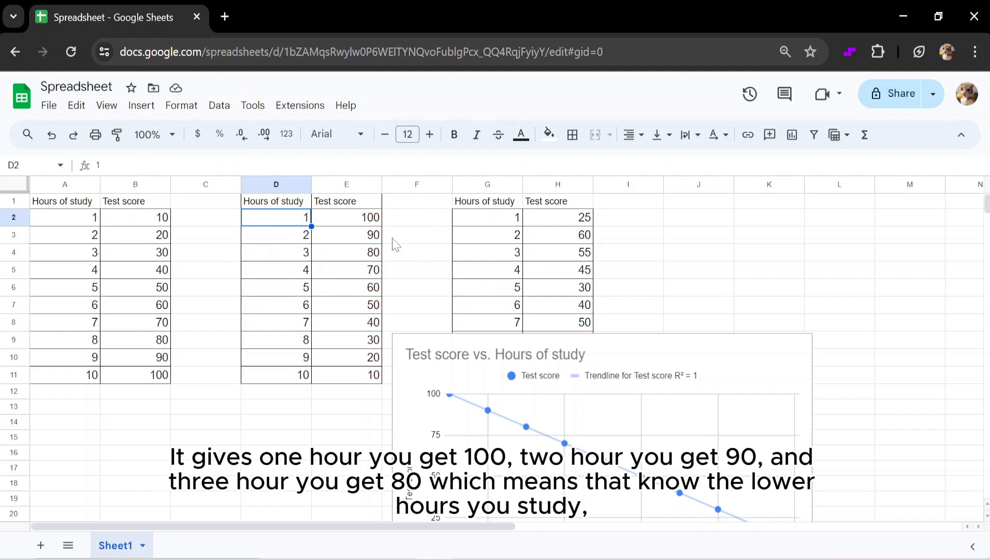
scroll(460, 419, "down", 1)
left_click_drag(456, 414, 538, 290)
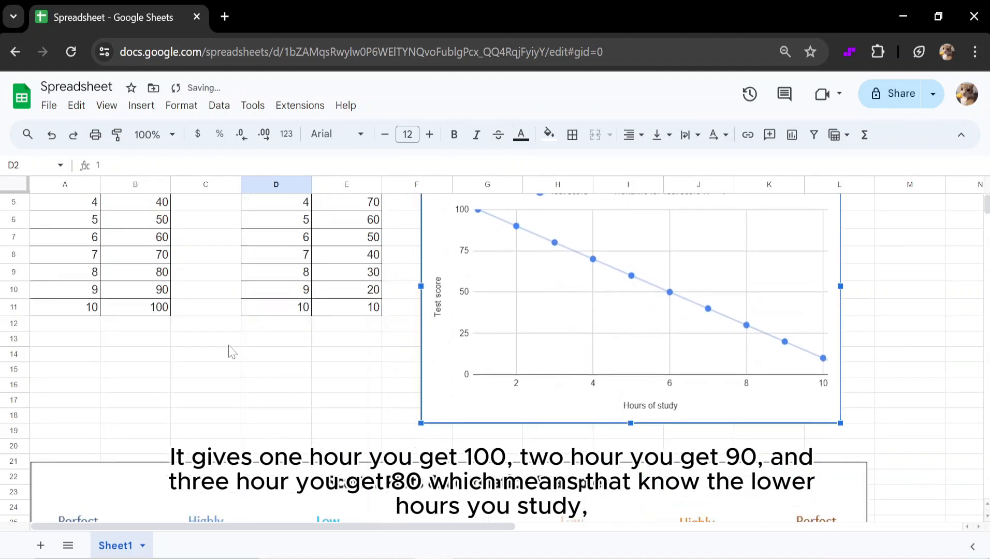
Examine the first three pairs of study hours and test scores in the first table against the second table's chart
scroll(233, 346, "up", 1)
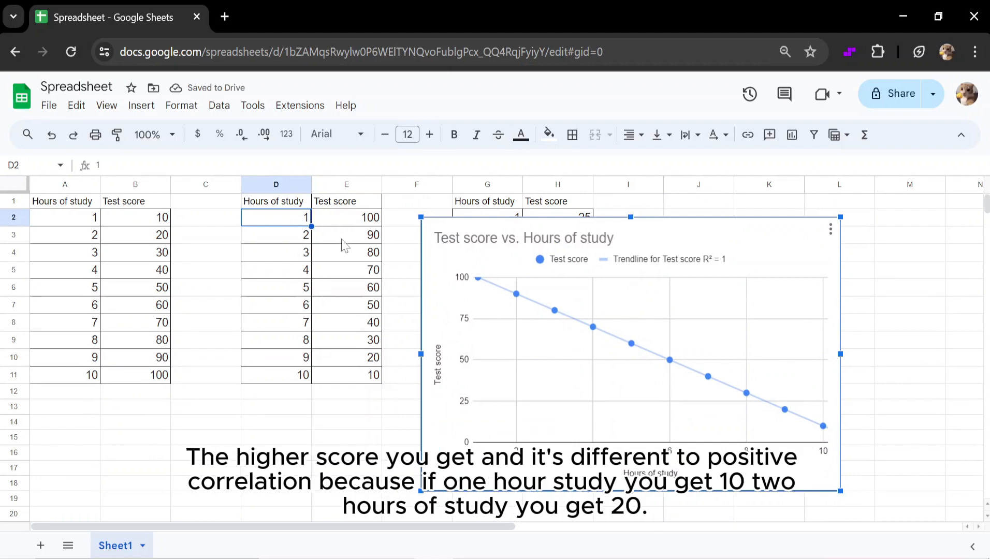
scroll(295, 249, "down", 5)
scroll(126, 311, "up", 5)
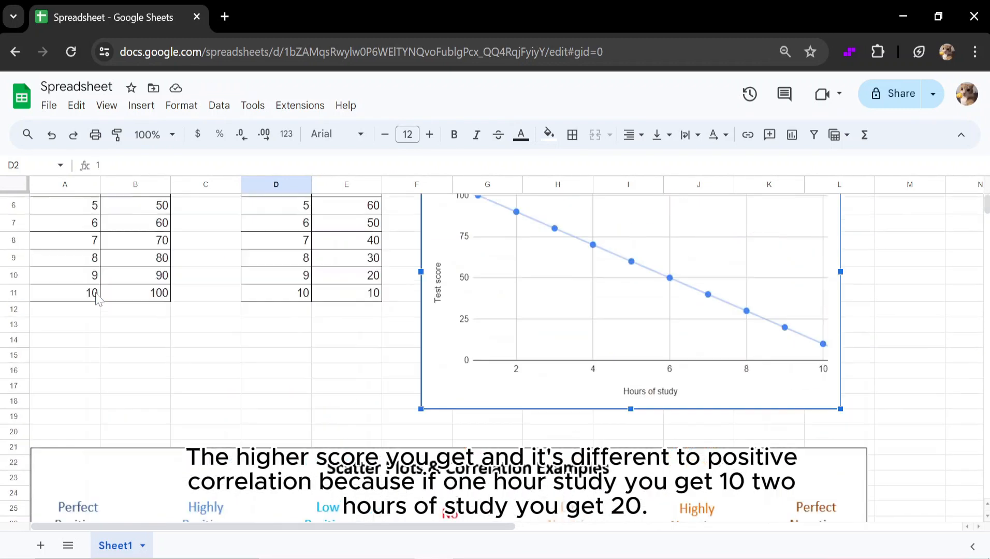
left_click(73, 218)
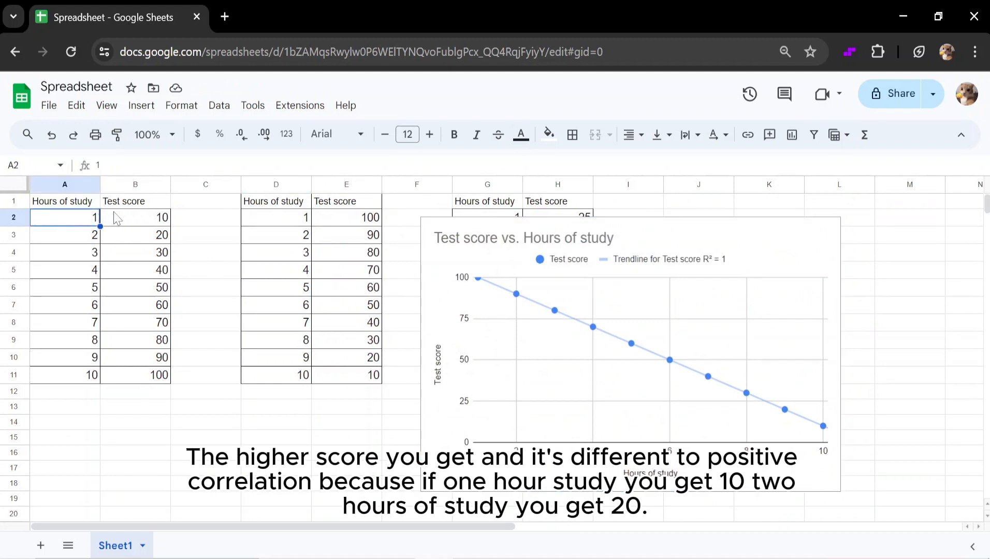
left_click(147, 222)
left_click(95, 237)
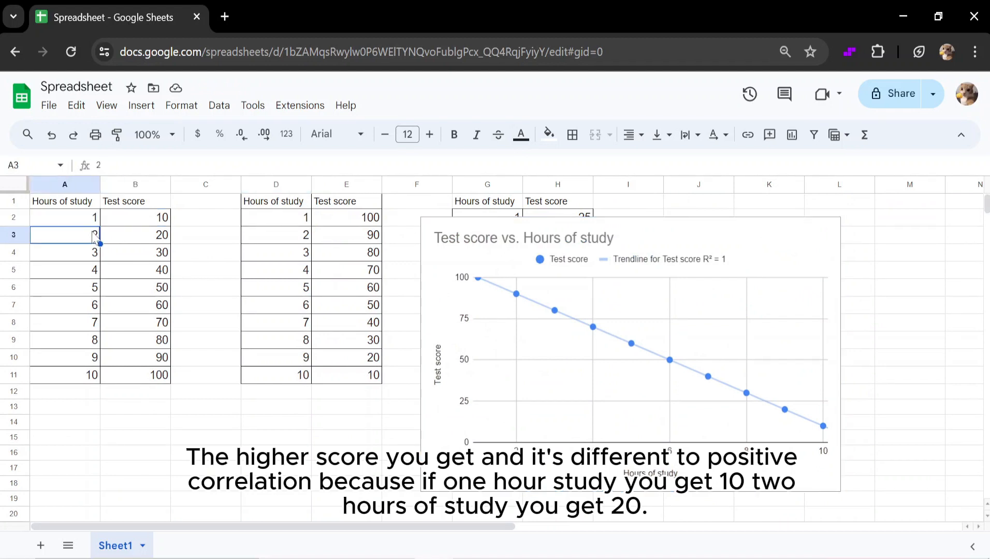
left_click(146, 239)
left_click(95, 253)
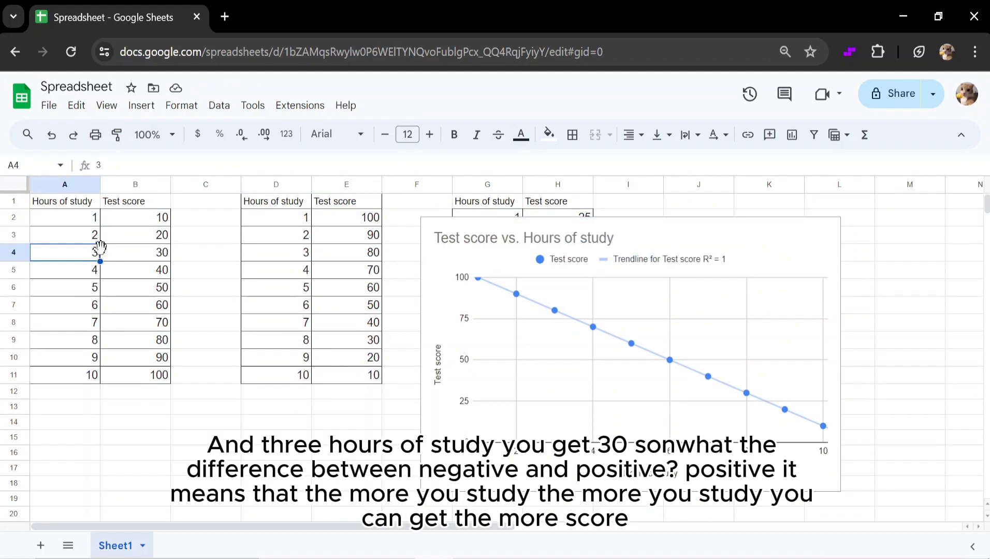
left_click(147, 262)
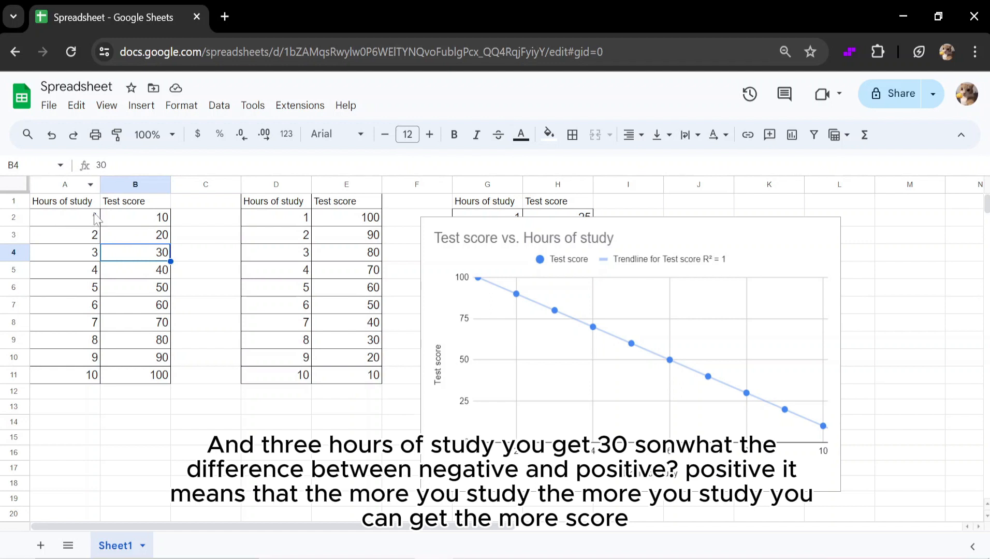
Compare how test scores change with hours of study in the first table and in the second table
left_click_drag(95, 217, 77, 382)
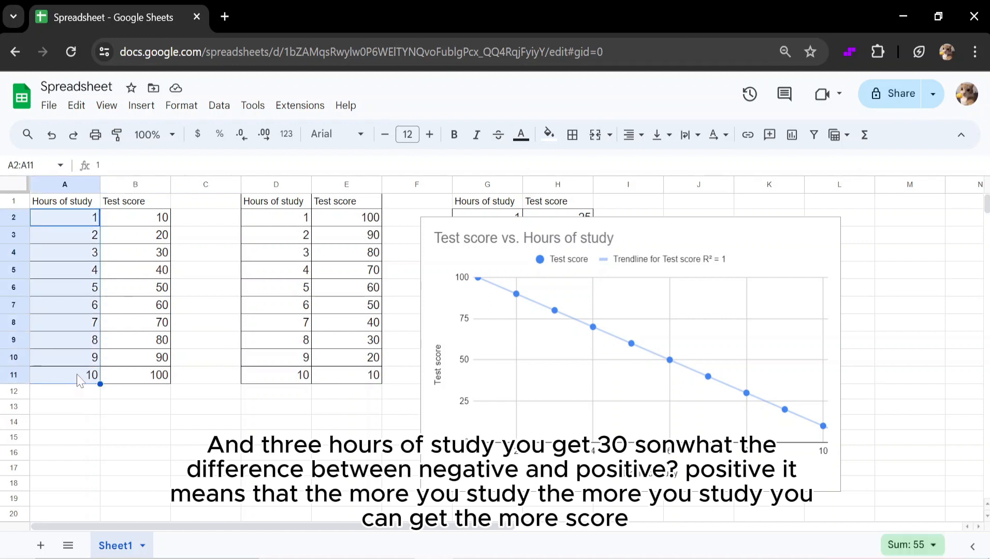
left_click(135, 375)
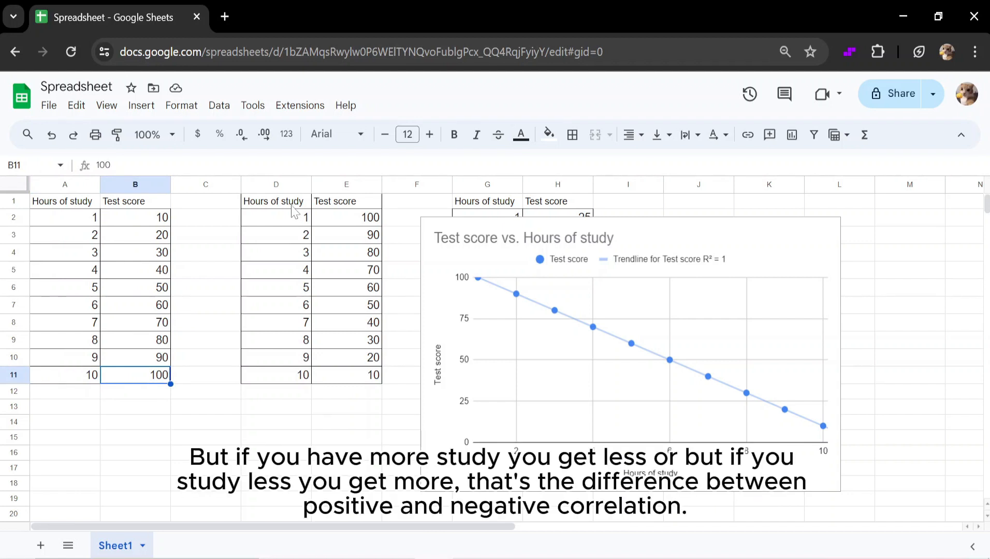
left_click_drag(284, 227, 287, 382)
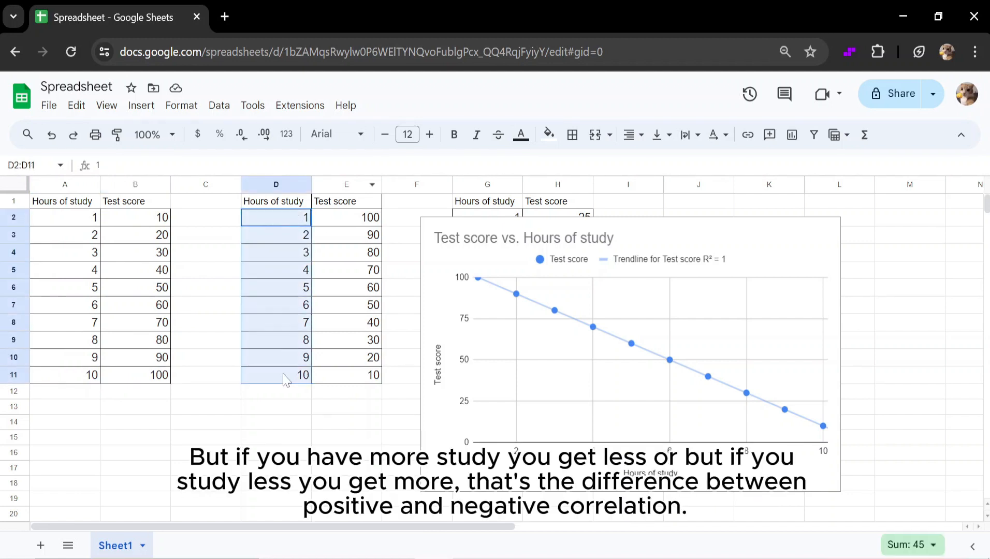
left_click(345, 377)
left_click(297, 218)
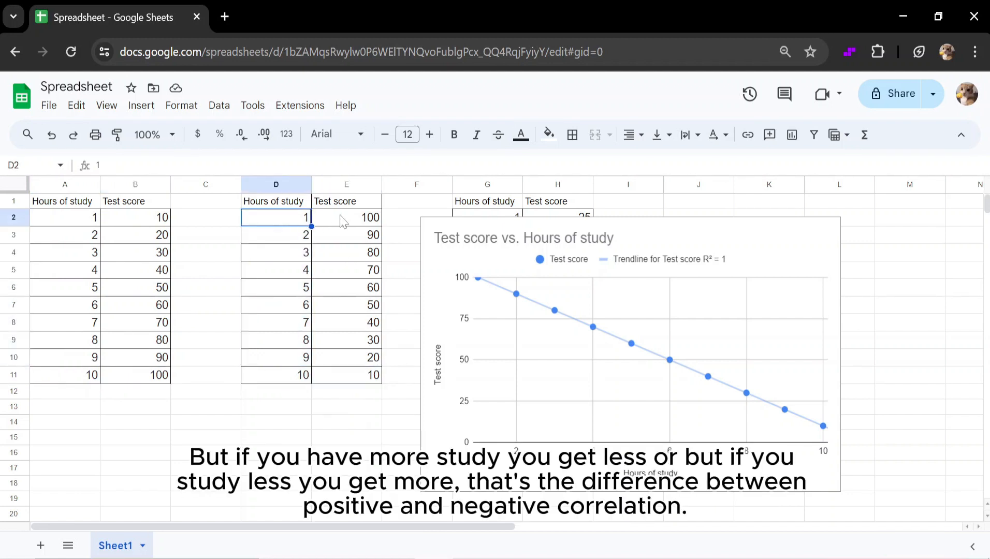
left_click(349, 220)
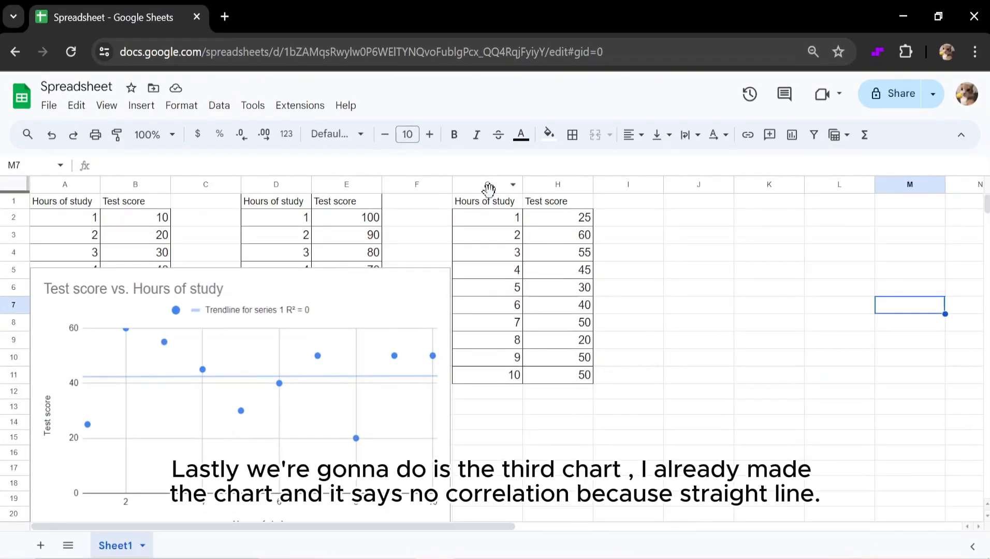
Compare the third table's scatter chart with the No Correlation example and examine that table's hour and score values
scroll(342, 264, "down", 3)
scroll(11, 269, "up", 3)
scroll(52, 362, "down", 5)
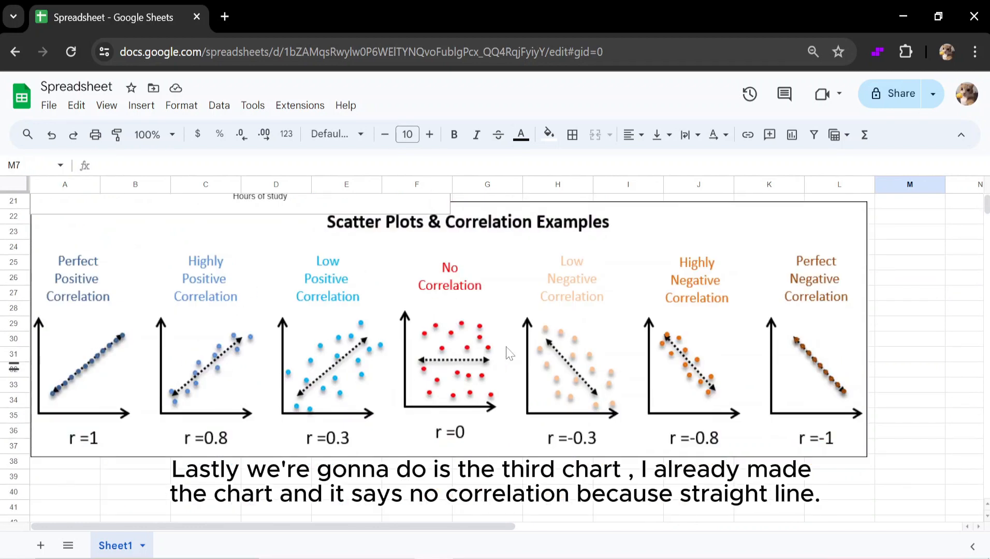
scroll(398, 324, "up", 4)
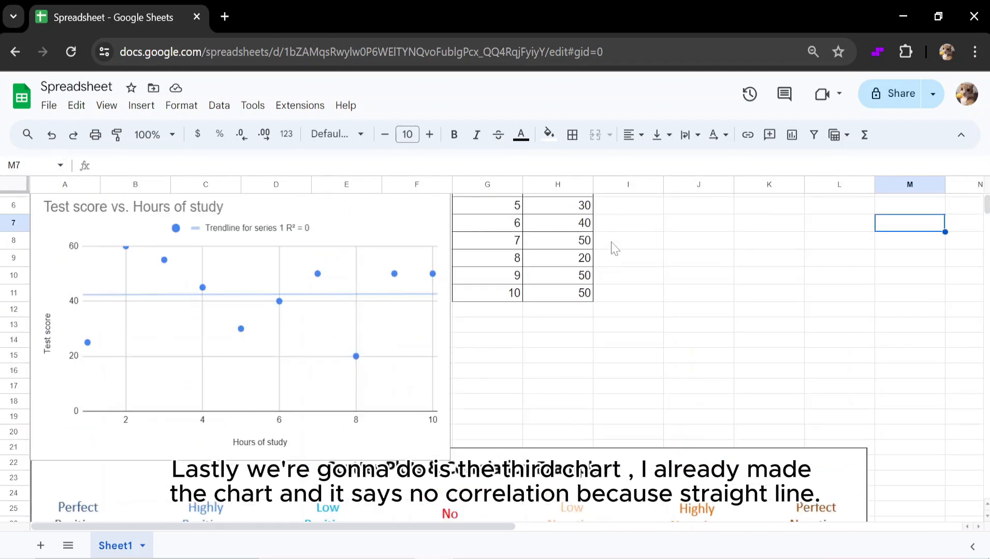
scroll(414, 305, "up", 2)
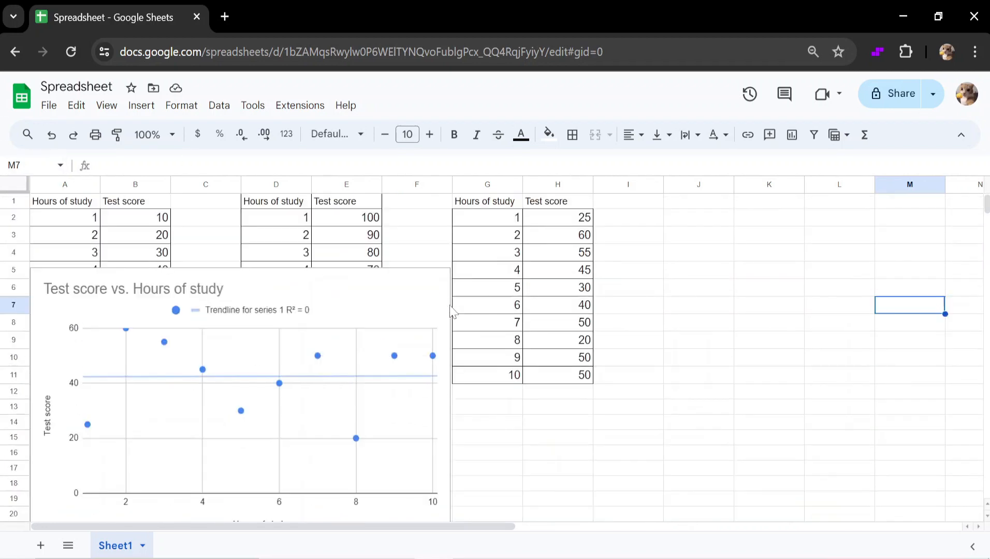
left_click(504, 223)
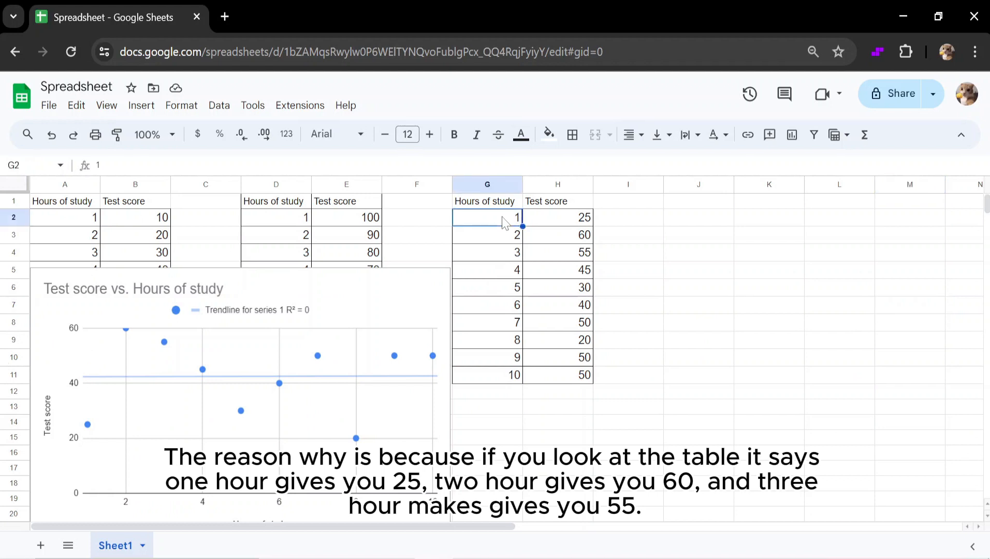
left_click(520, 241)
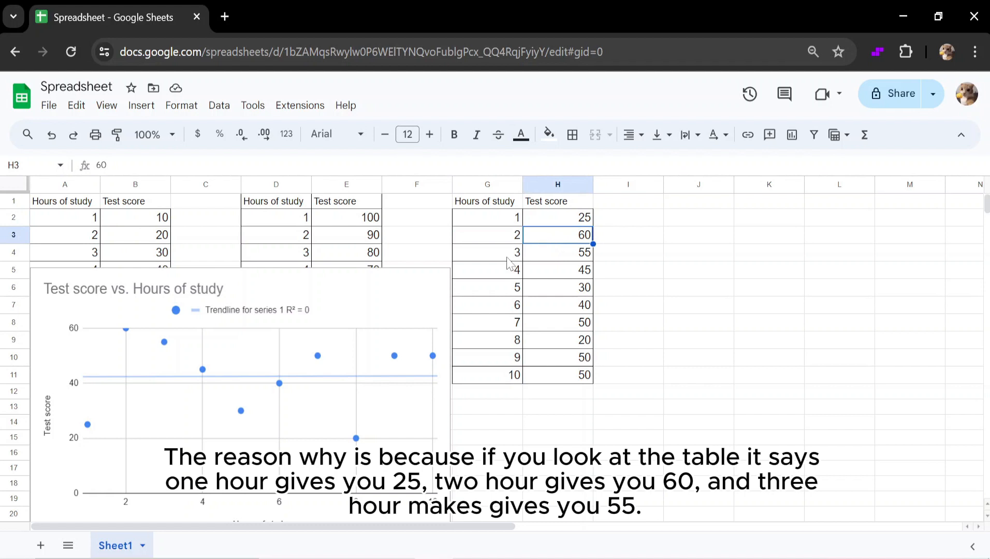
left_click(513, 260)
left_click(585, 261)
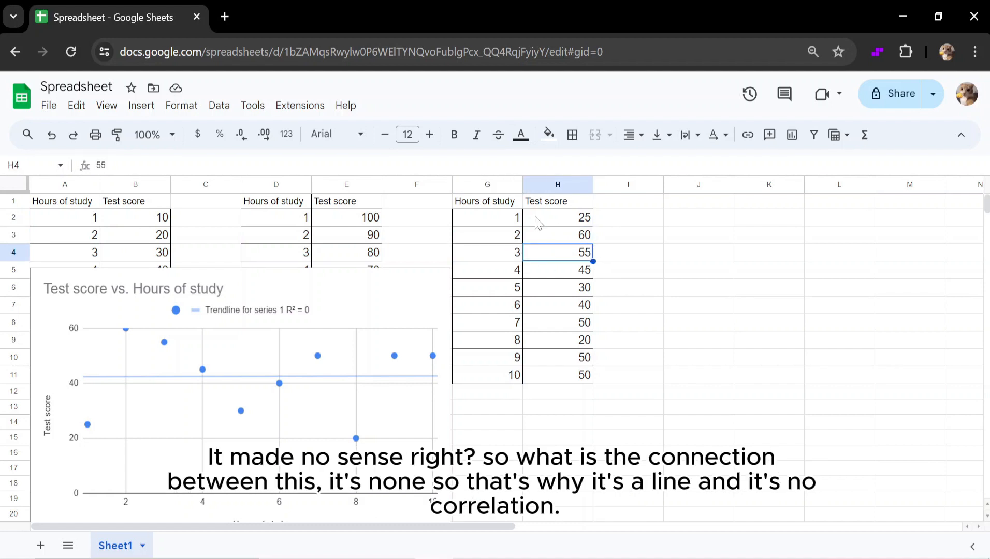
left_click_drag(505, 220, 571, 298)
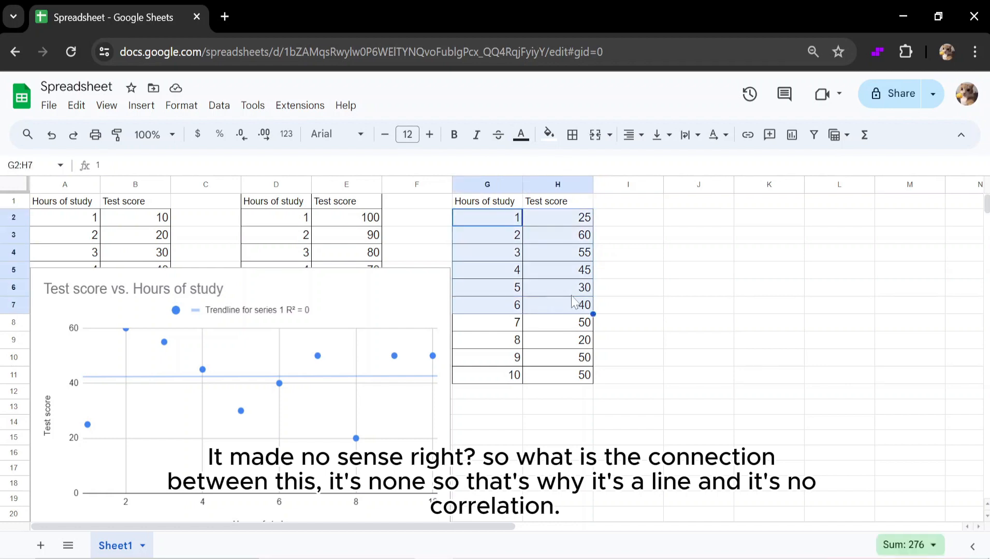
Recheck the No Correlation example, and remove the correlation examples image and the third scatter chart from the sheet
scroll(553, 274, "down", 5)
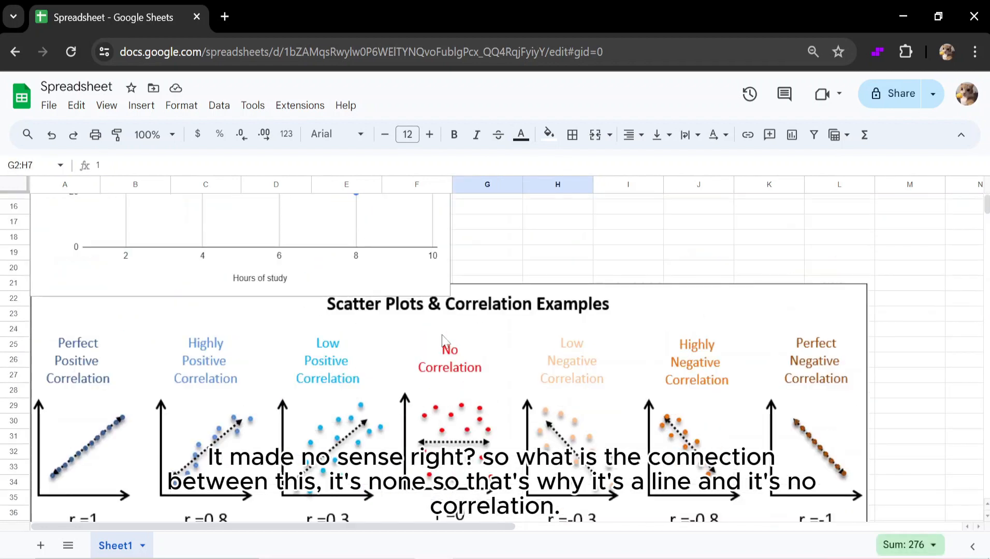
left_click(477, 496)
scroll(331, 423, "up", 5)
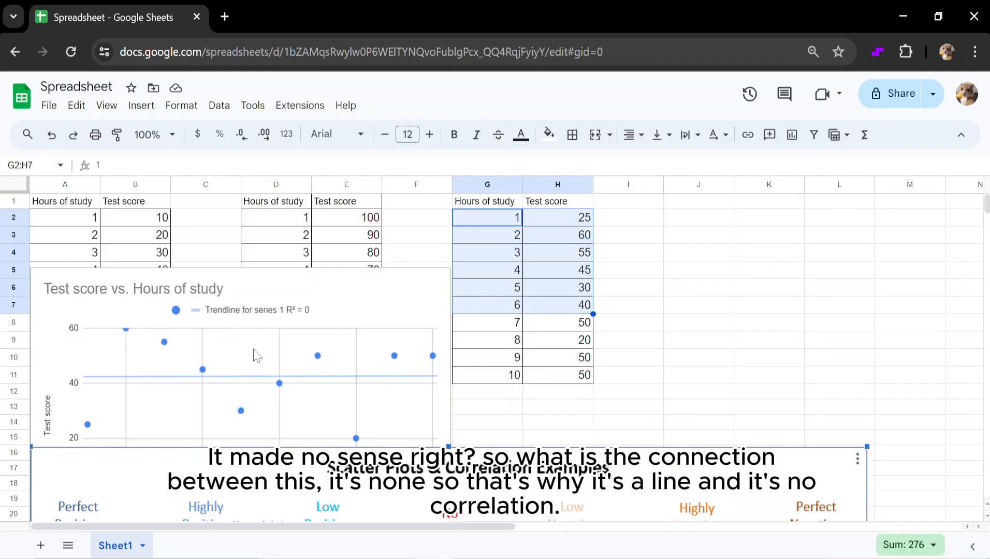
key("Delete")
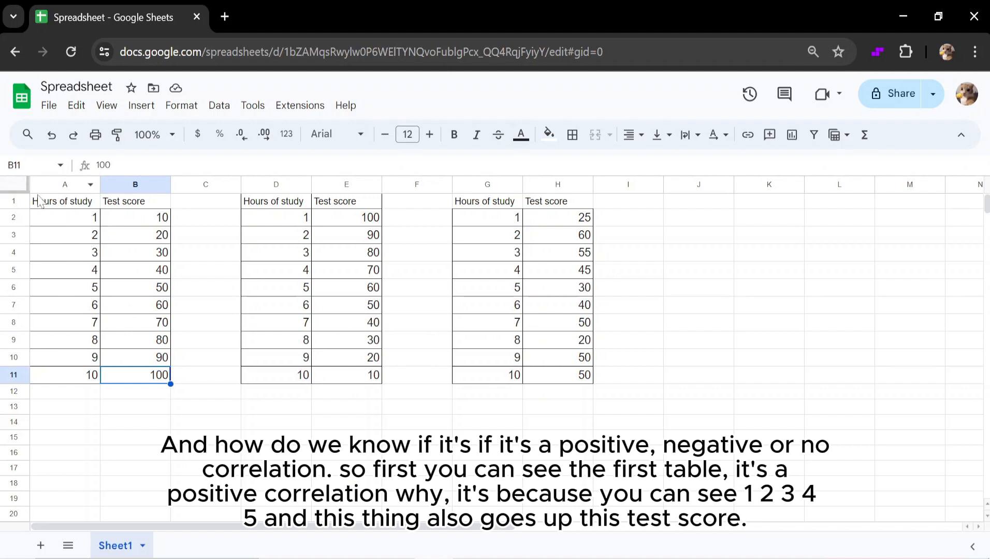
Examine the first table A1:B11, following the hours of study and the test scores down their columns
left_click_drag(38, 199, 157, 385)
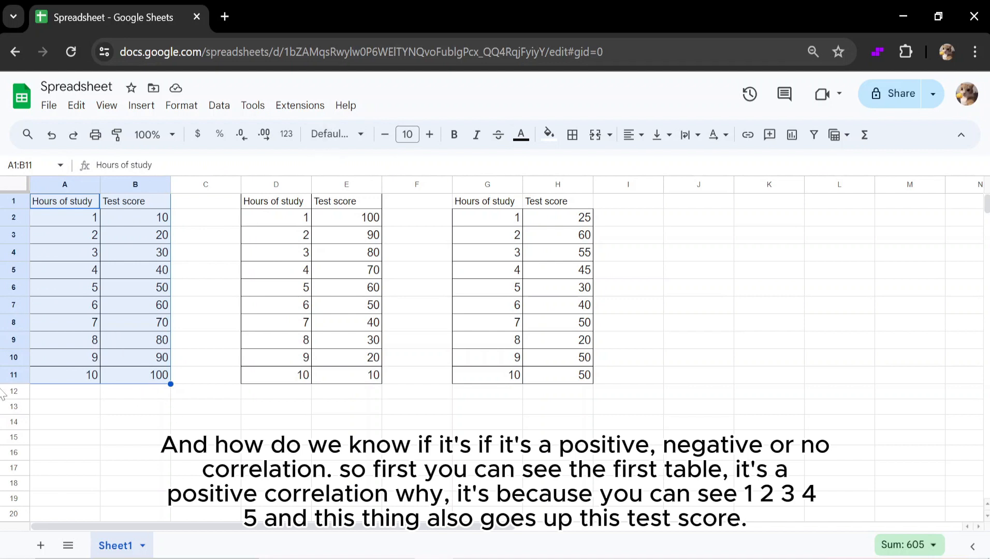
left_click_drag(71, 216, 71, 208)
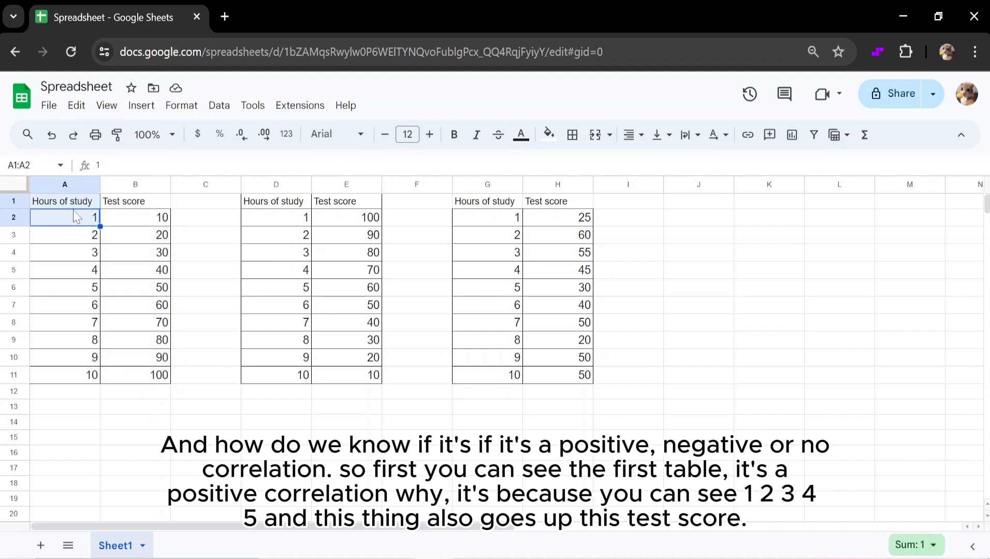
left_click(74, 211)
left_click(82, 238)
left_click(86, 254)
left_click(84, 267)
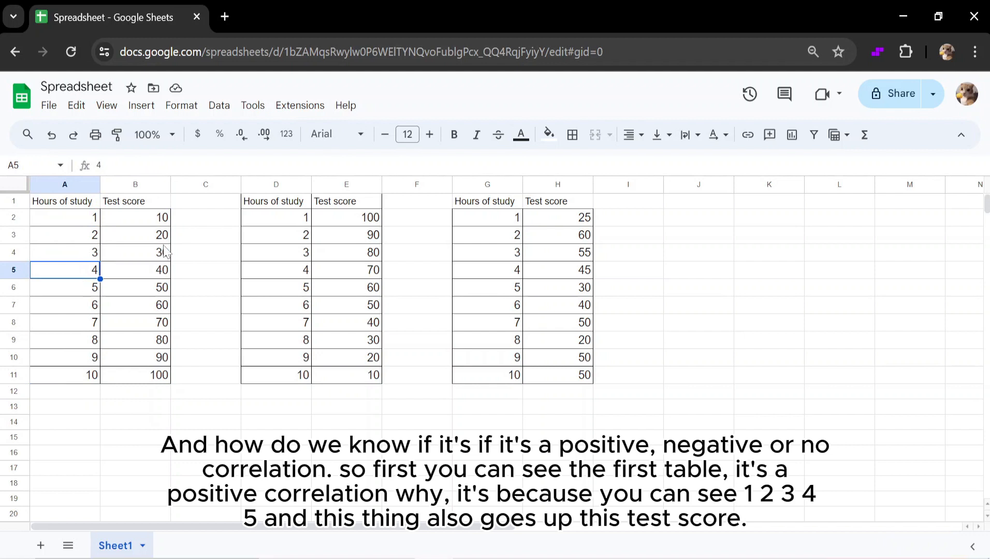
left_click(162, 223)
left_click(162, 235)
left_click(159, 273)
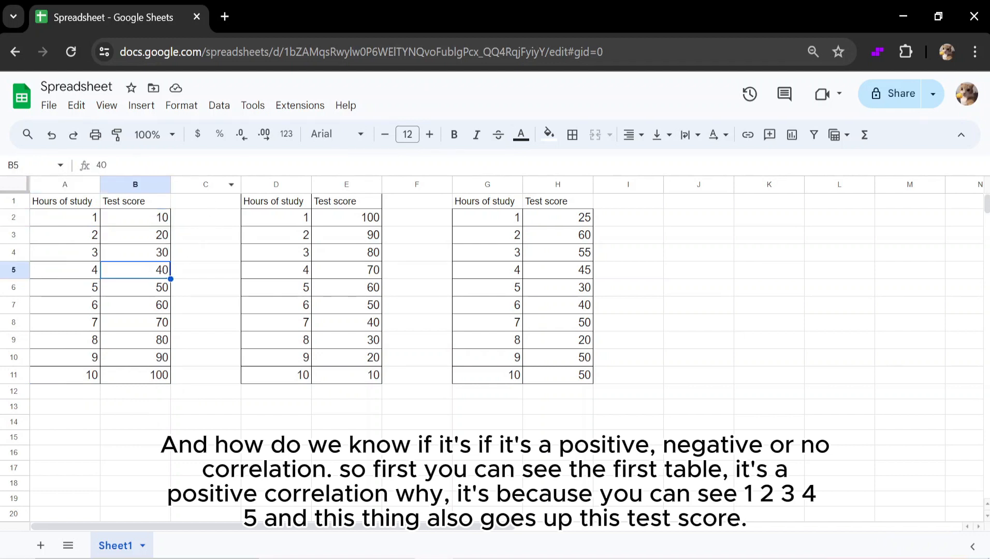
key("Return")
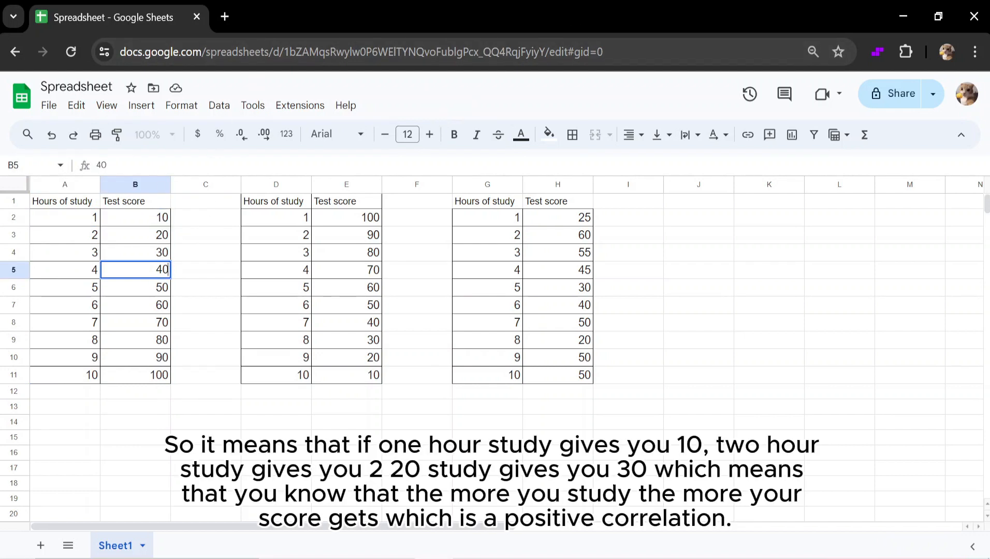
Match the first table's hours with their scores for rows 2 to 4 and compare both columns down to row 11
left_click(94, 222)
left_click(132, 223)
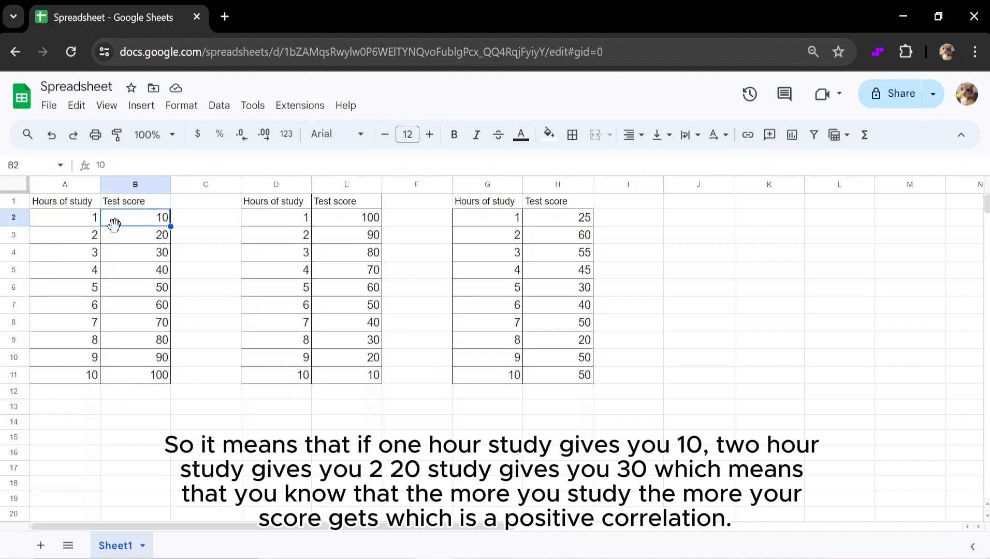
left_click(96, 236)
left_click(161, 241)
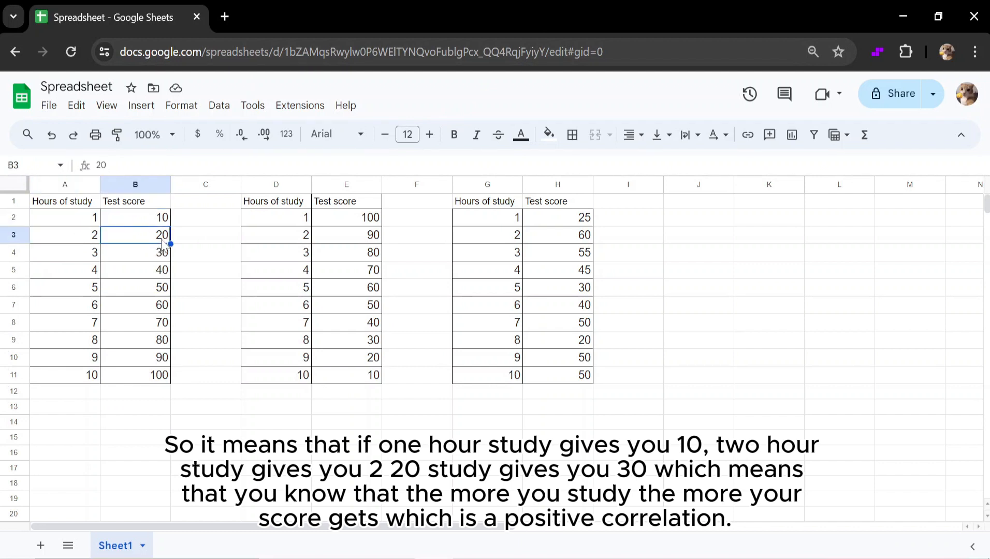
left_click(93, 256)
left_click(169, 256)
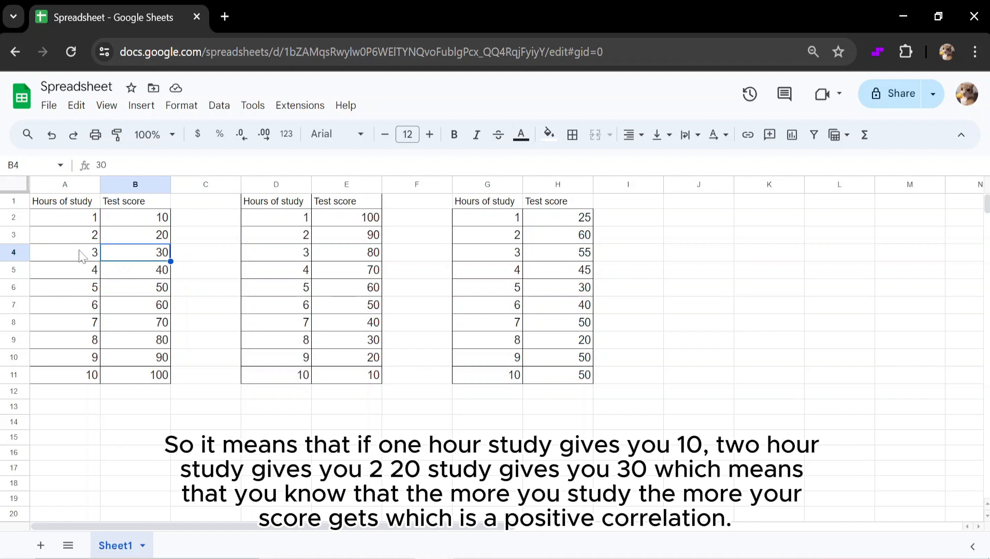
left_click_drag(80, 256, 82, 359)
left_click_drag(156, 269, 150, 378)
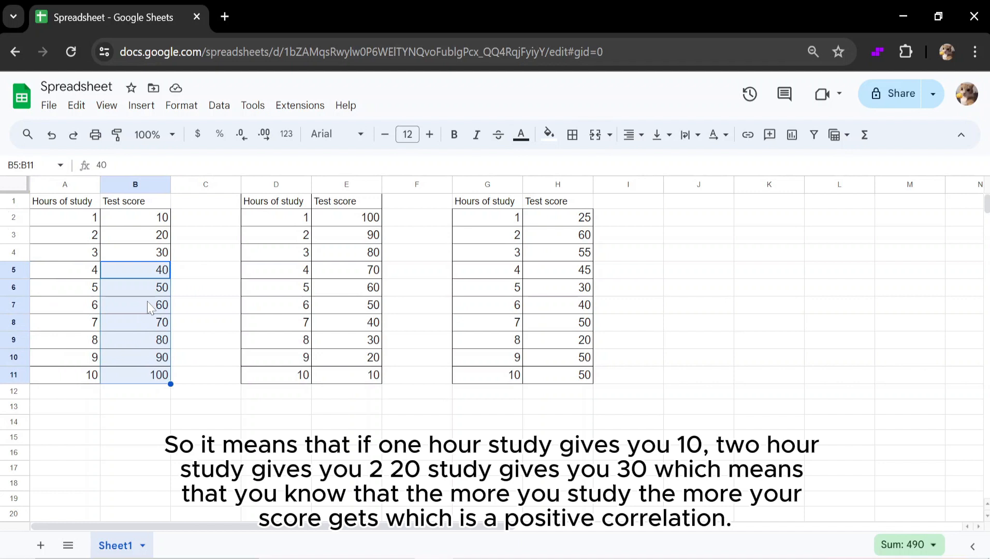
left_click_drag(88, 217, 91, 372)
left_click_drag(158, 220, 141, 380)
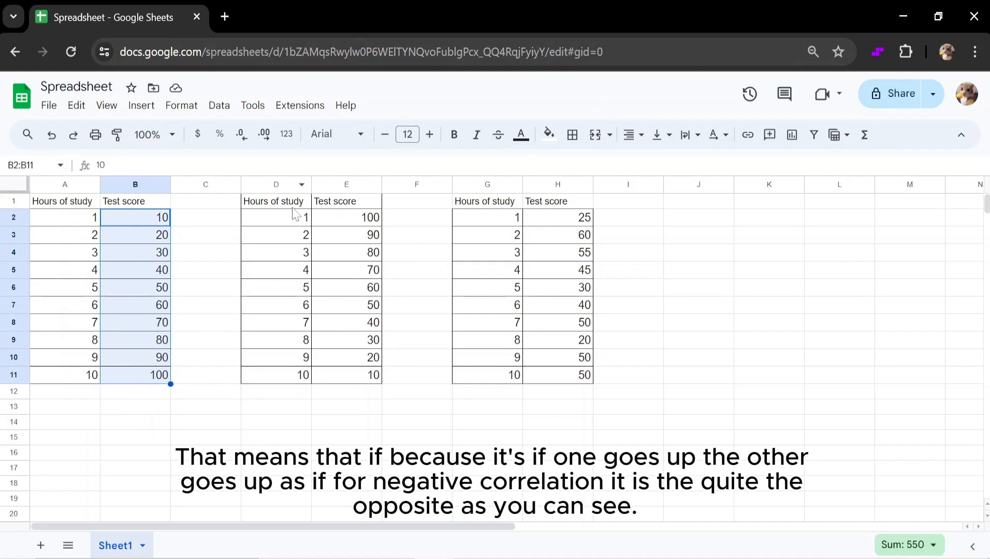
Compare the second table's hours of study in D2:D11 with its test scores, matching the pairs in rows 2 and 3
left_click_drag(295, 223, 288, 375)
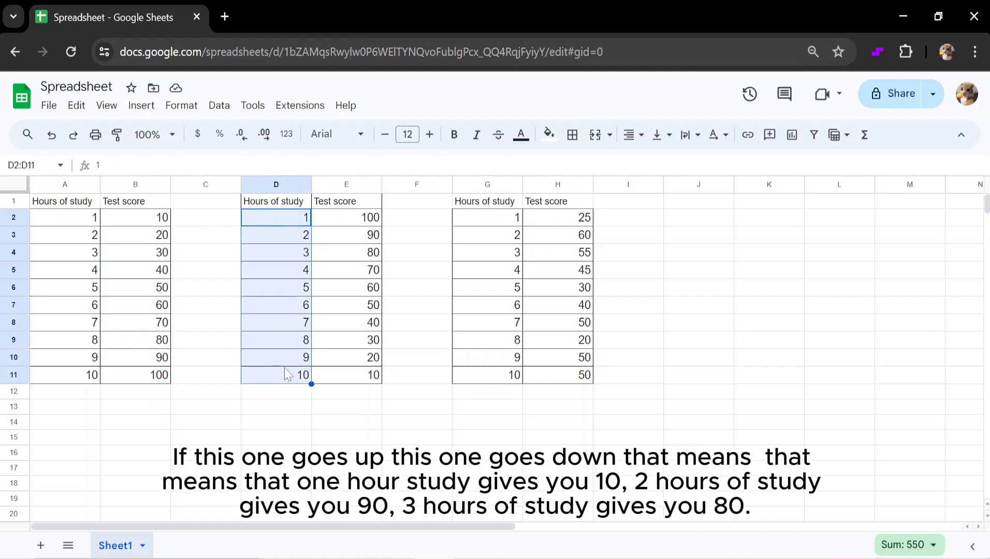
left_click_drag(357, 375, 352, 206)
left_click(308, 222)
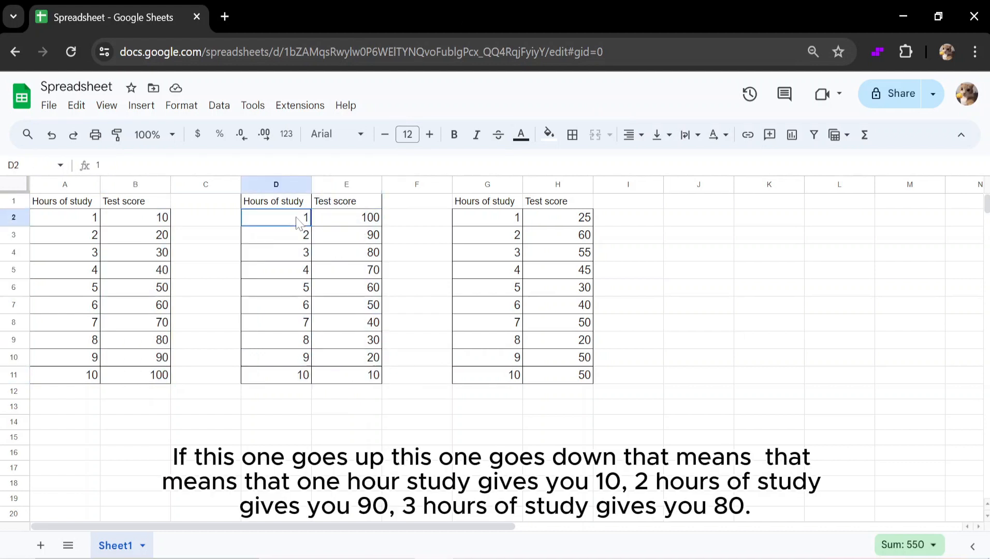
left_click(333, 226)
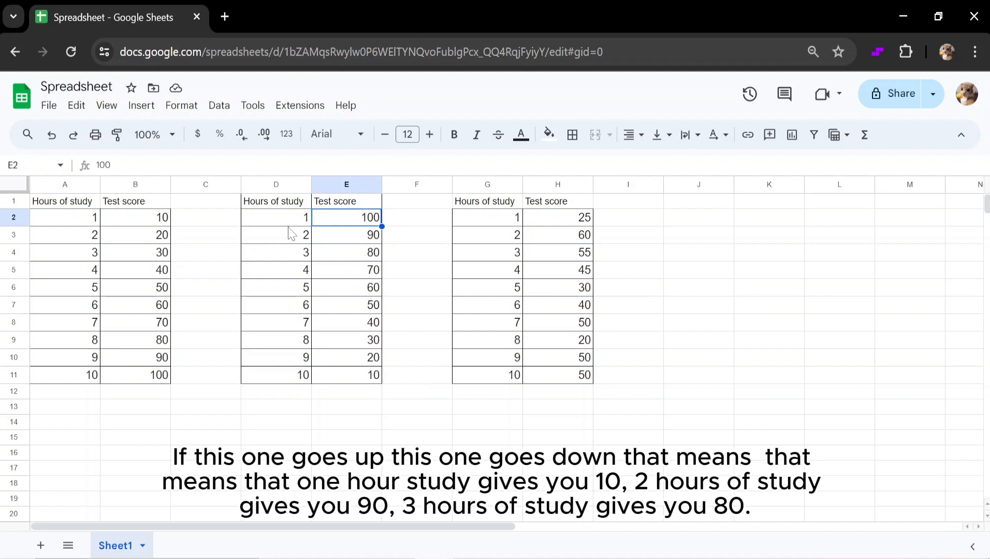
left_click(291, 234)
left_click(362, 241)
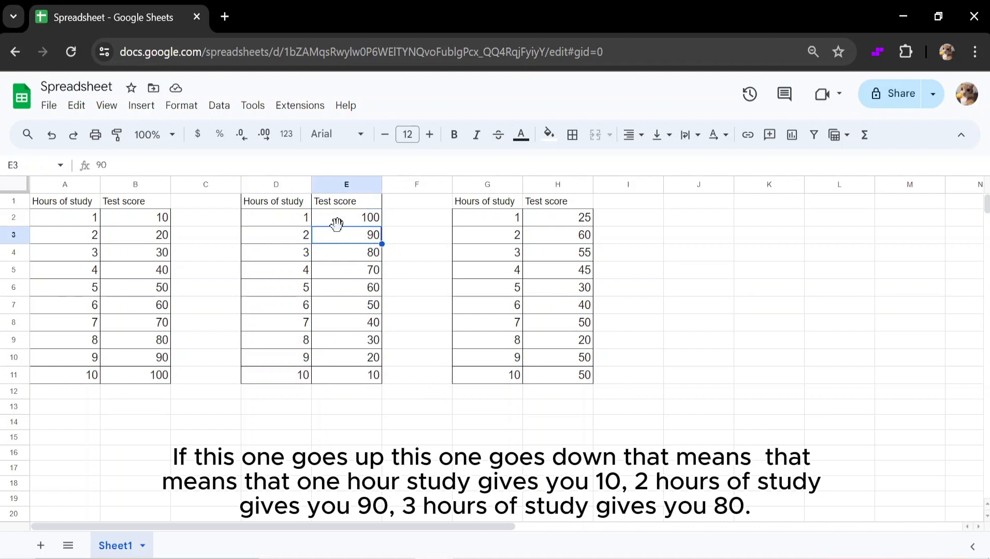
left_click_drag(303, 218, 295, 243)
left_click(364, 239)
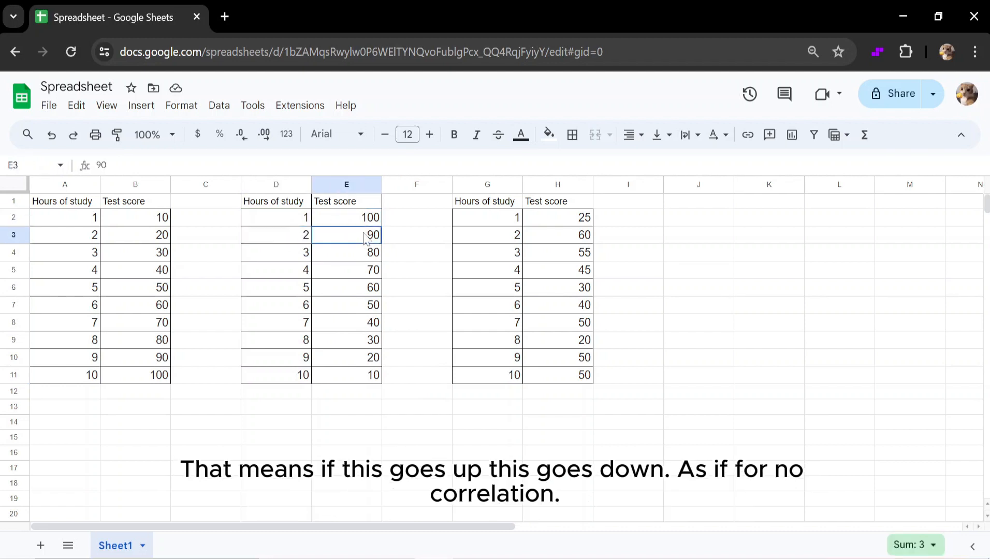
left_click(369, 222)
Examine the third table's hours in G2:G11 against its Test score column H1:H11 for any consistent pattern
left_click(621, 272)
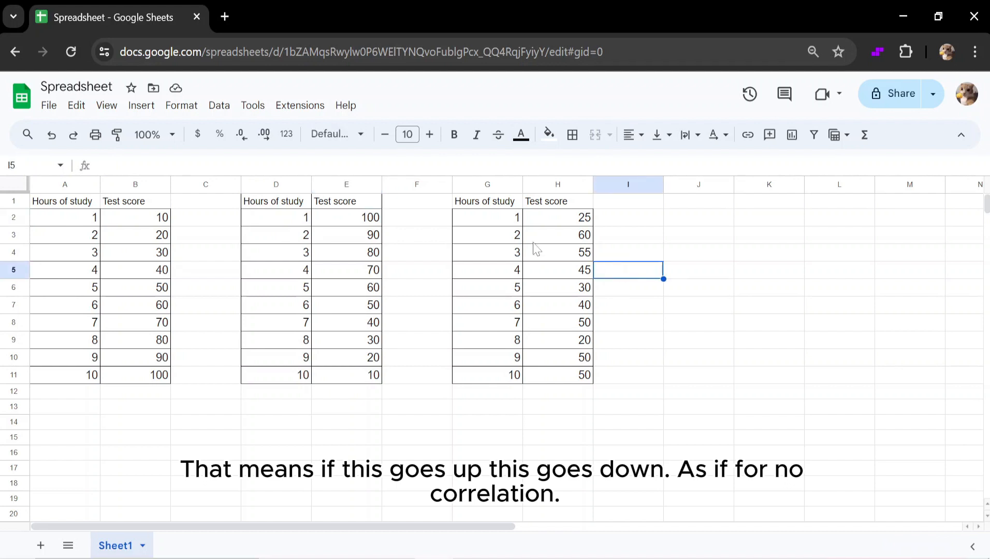
left_click_drag(495, 218, 509, 376)
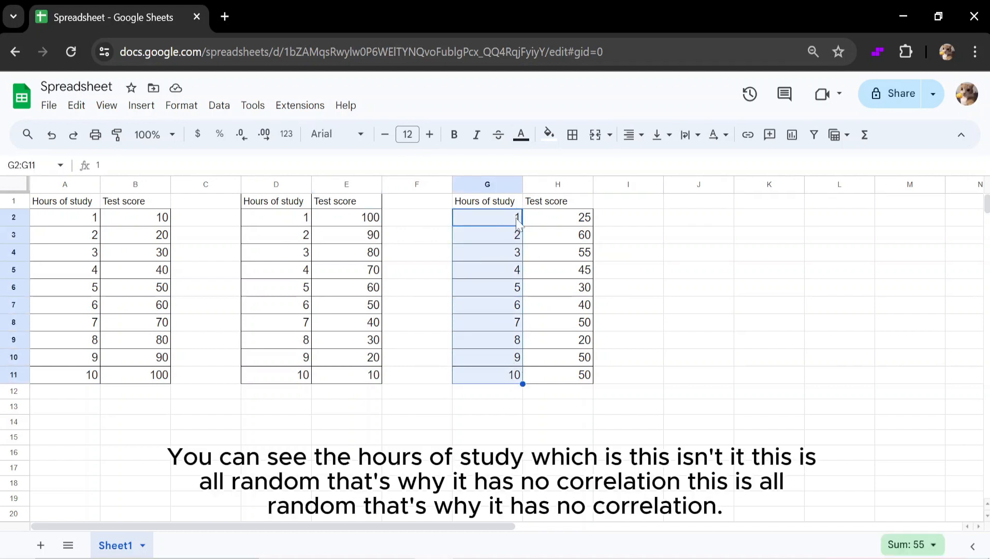
left_click_drag(569, 222, 588, 366)
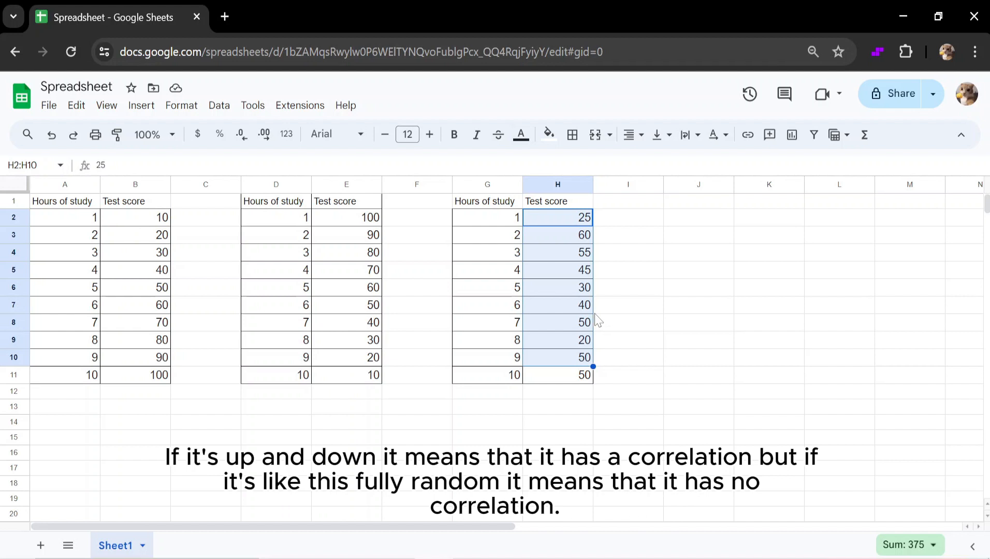
left_click(579, 236)
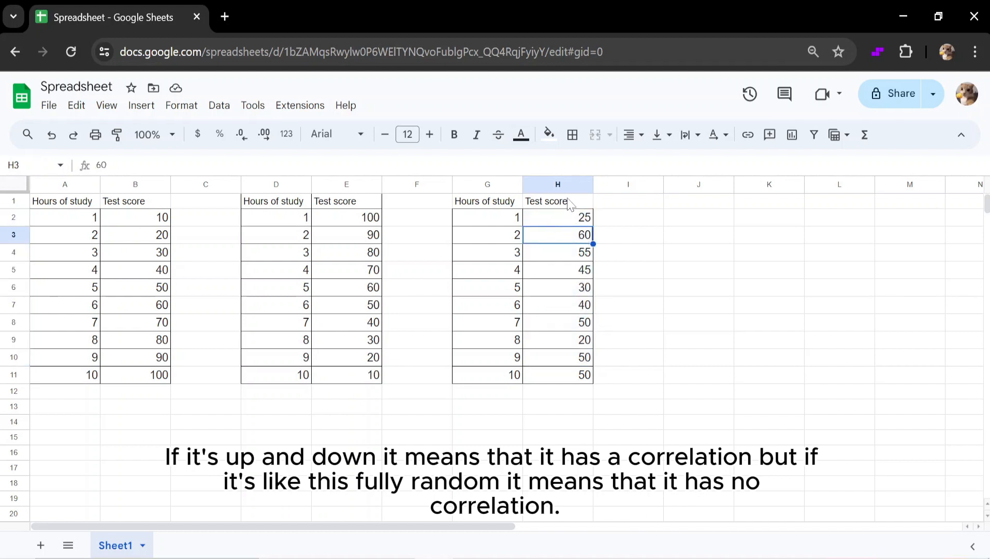
left_click_drag(569, 203, 584, 376)
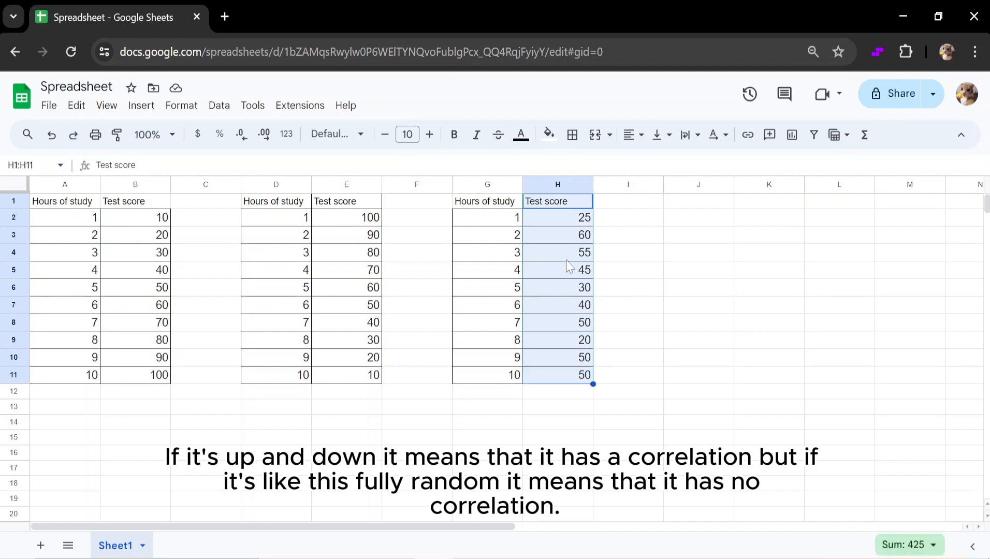